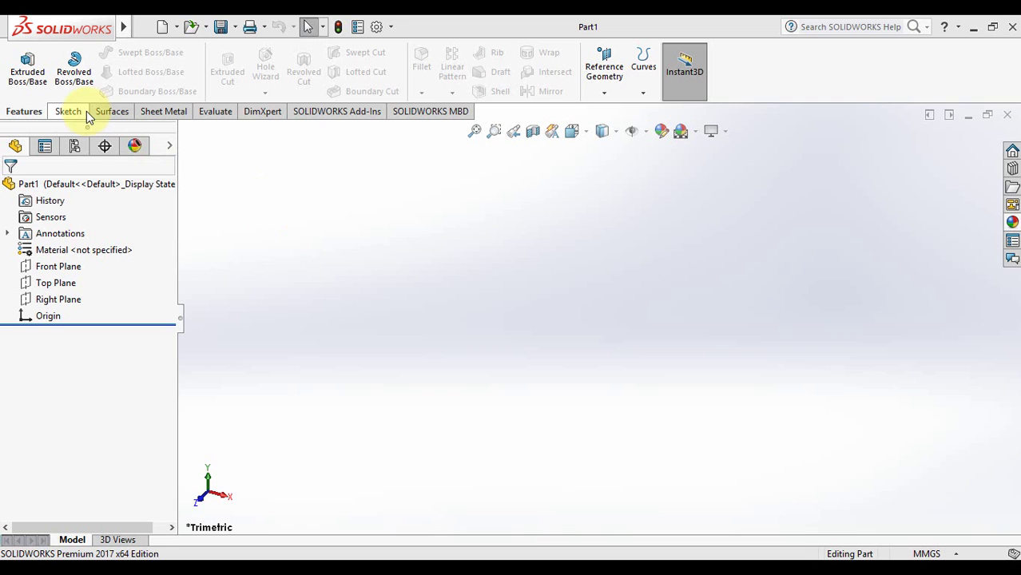
Sketch a corner rectangle enclosing the origin on the Top Plane and close the sketch
click(56, 283)
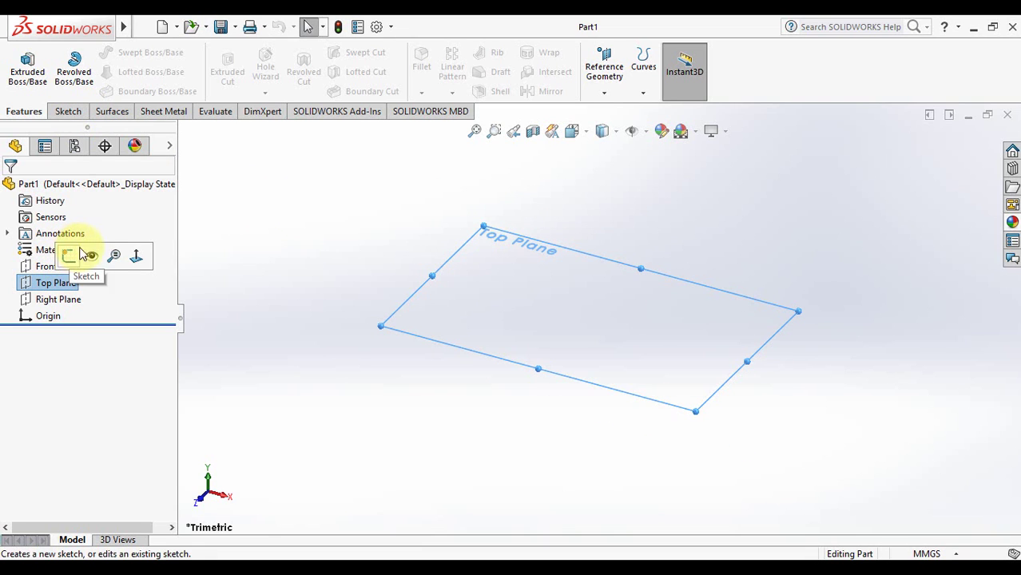
click(96, 256)
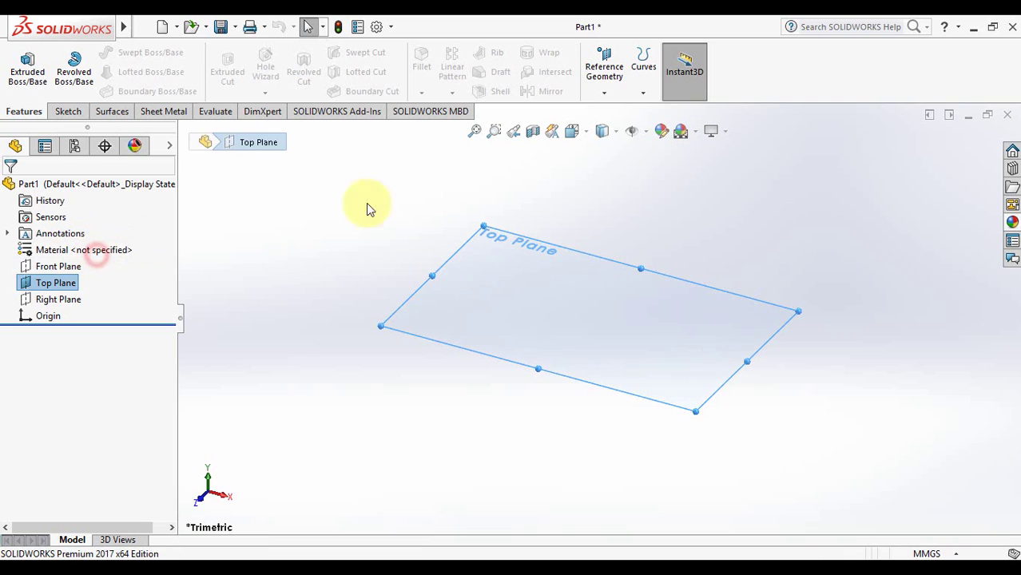
click(68, 111)
click(99, 72)
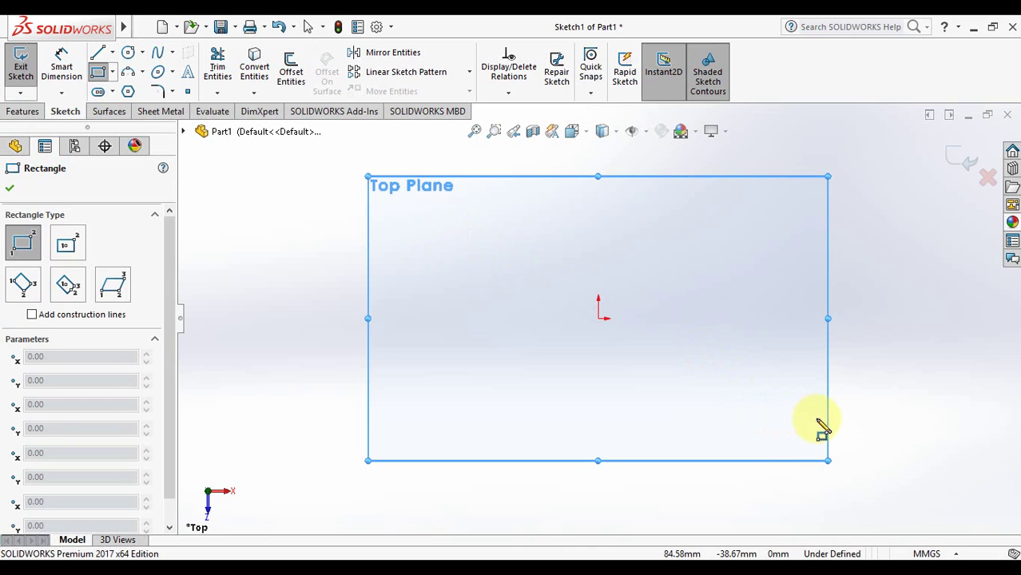
click(385, 214)
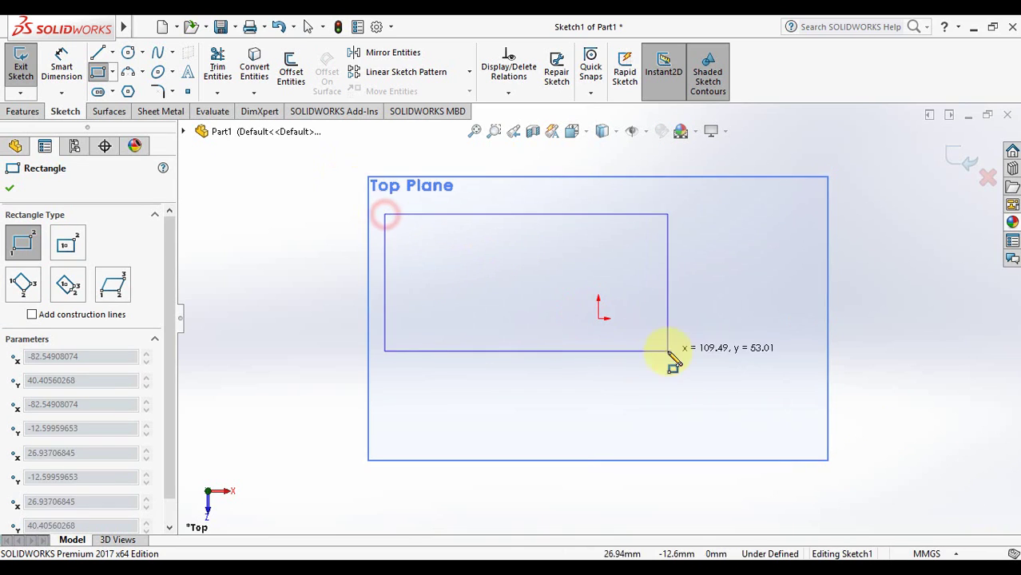
click(871, 449)
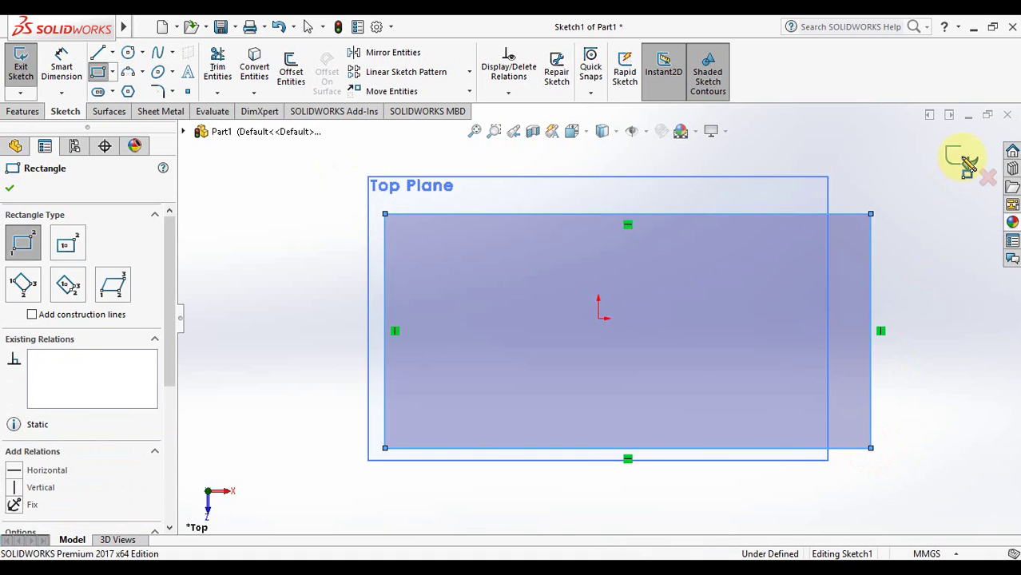
key(Escape)
click(462, 230)
click(21, 64)
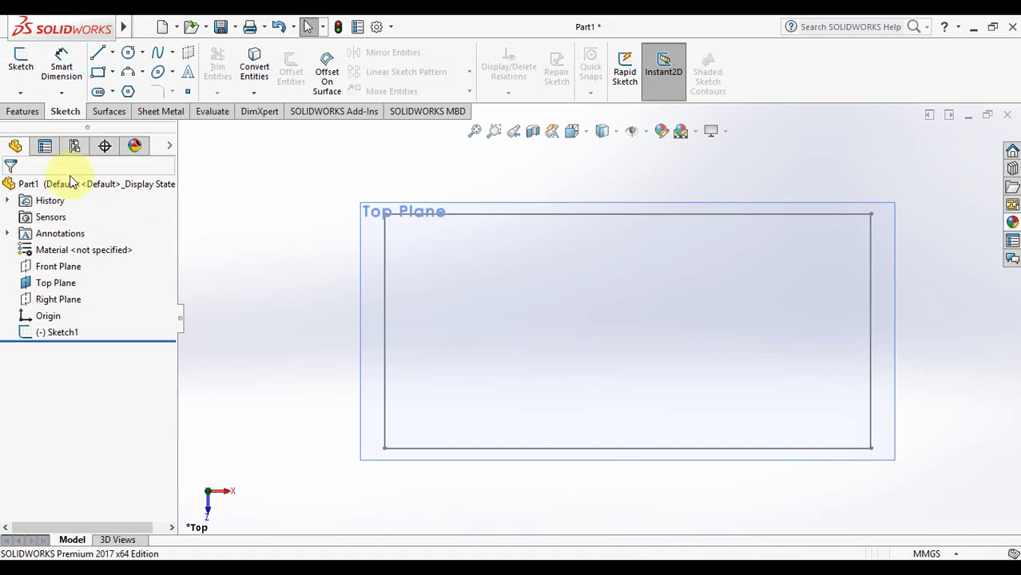
Extrude the rectangle sketch into a solid block with a Blind depth of 50 mm
click(23, 111)
click(32, 331)
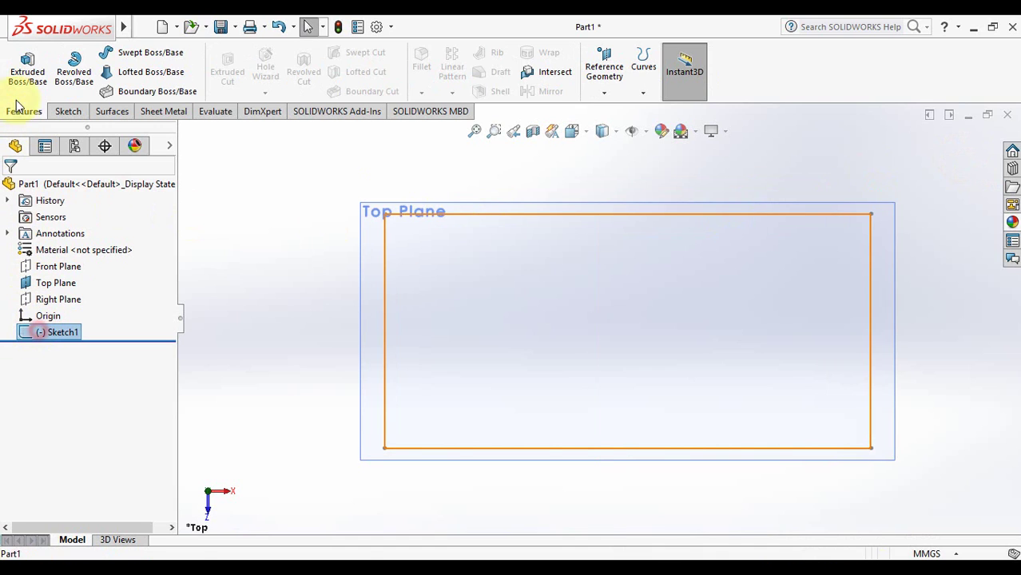
click(27, 78)
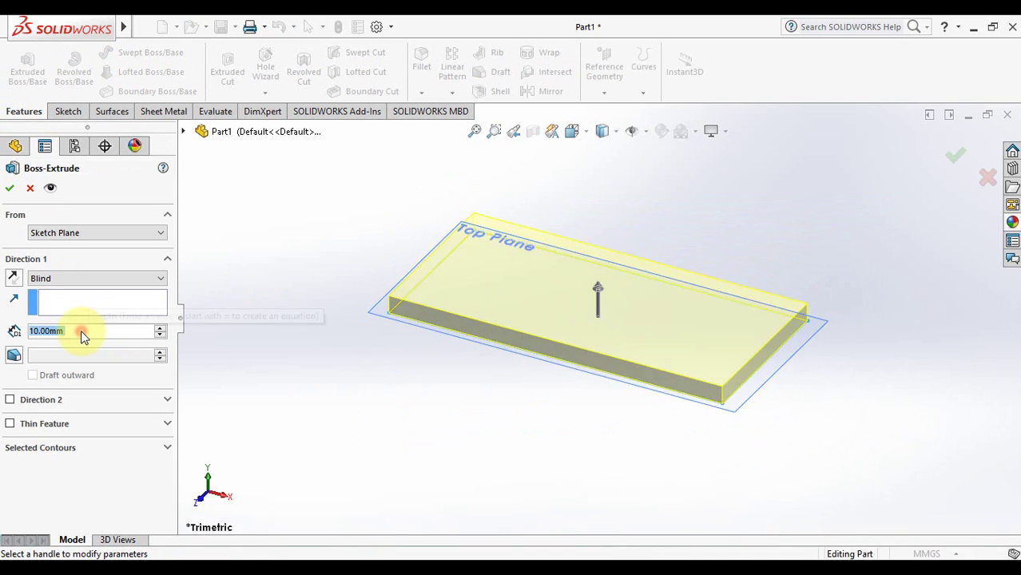
text(50)
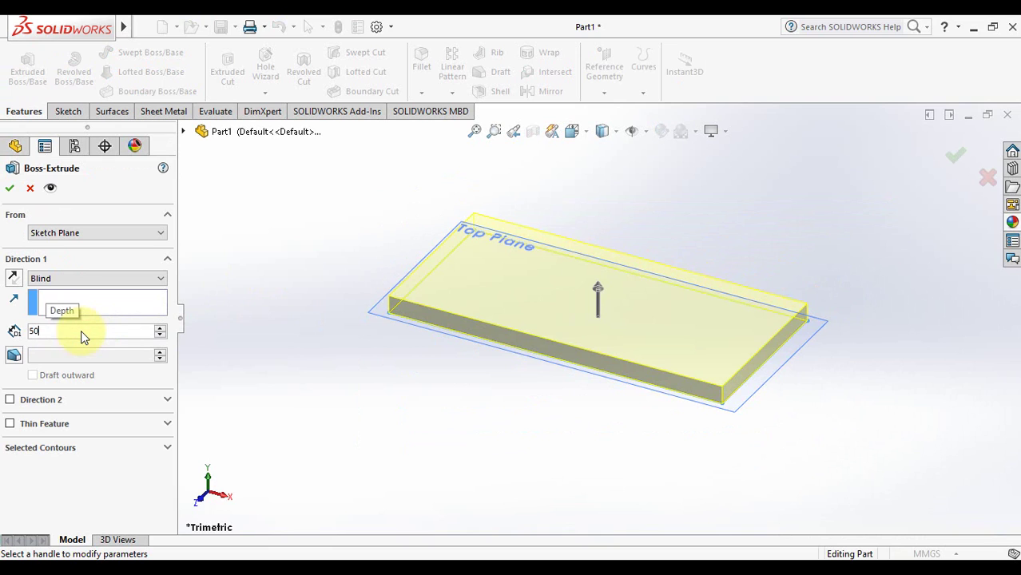
key(Return)
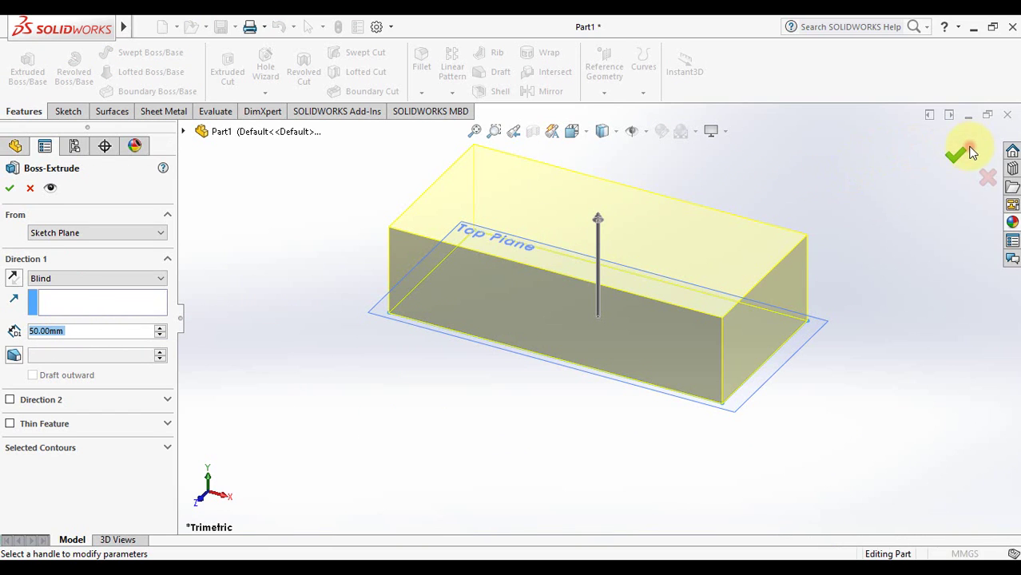
click(965, 149)
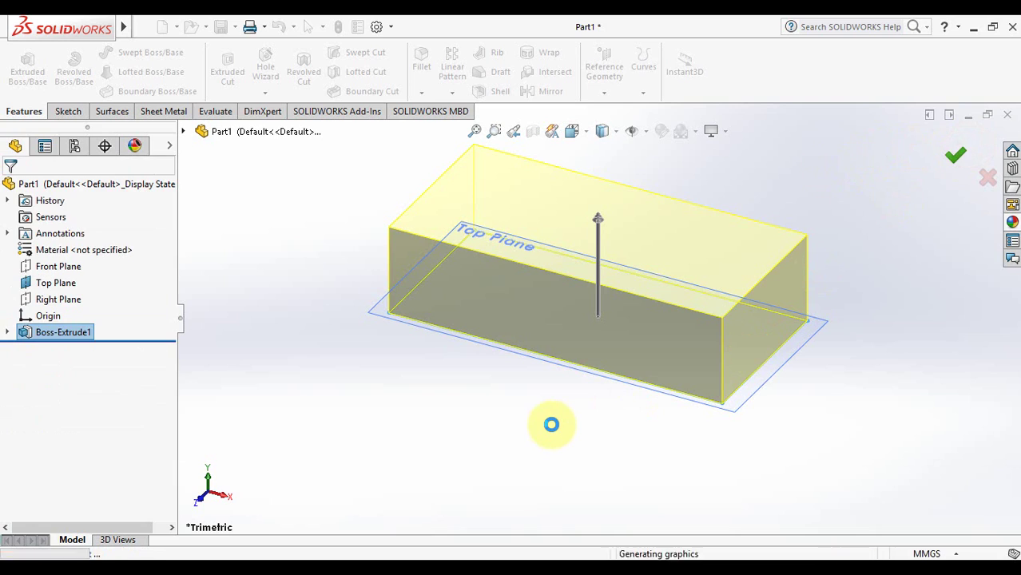
click(410, 459)
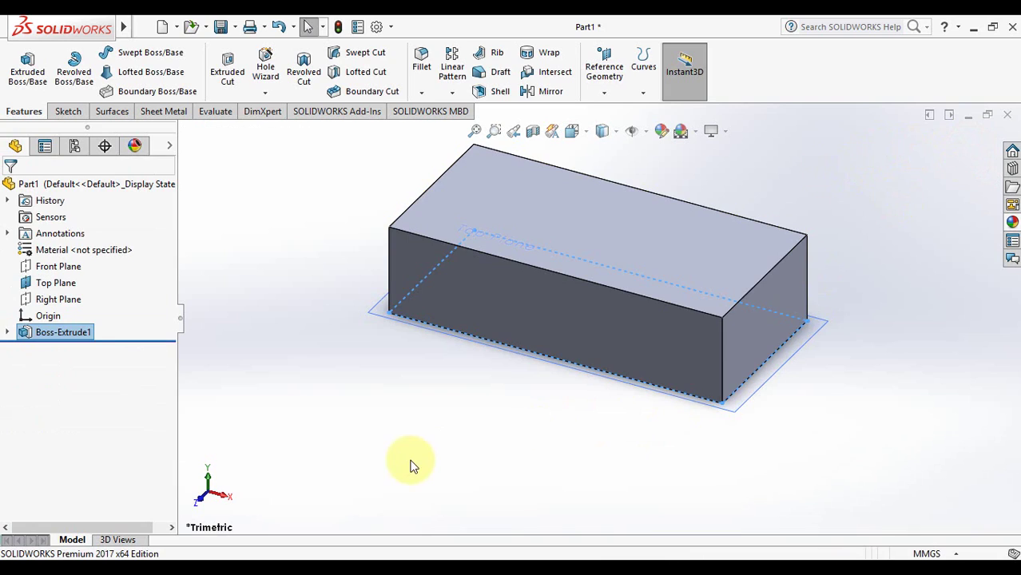
Hide the Top Plane and fit the whole block in the view
right_click(56, 283)
click(82, 261)
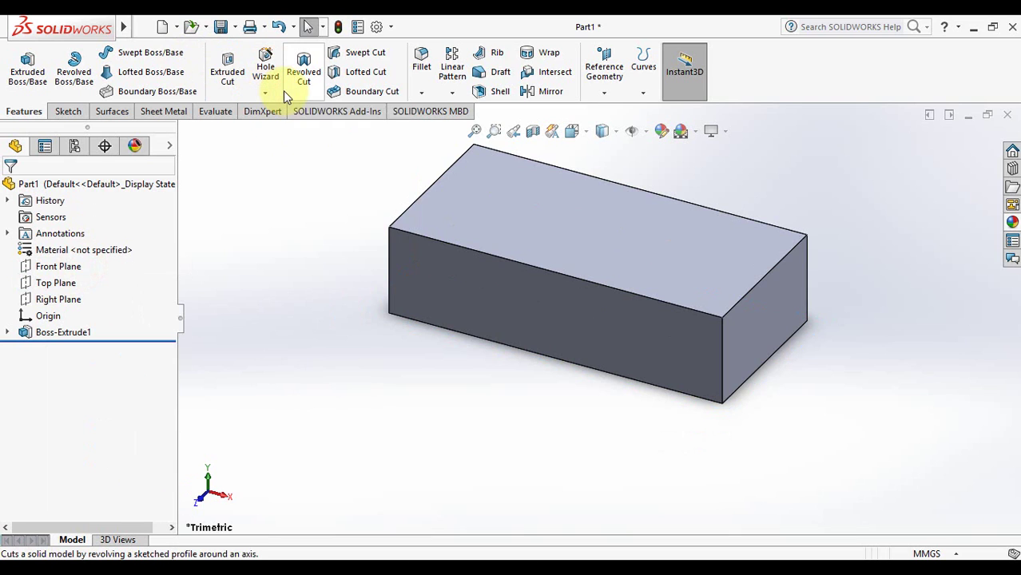
click(475, 130)
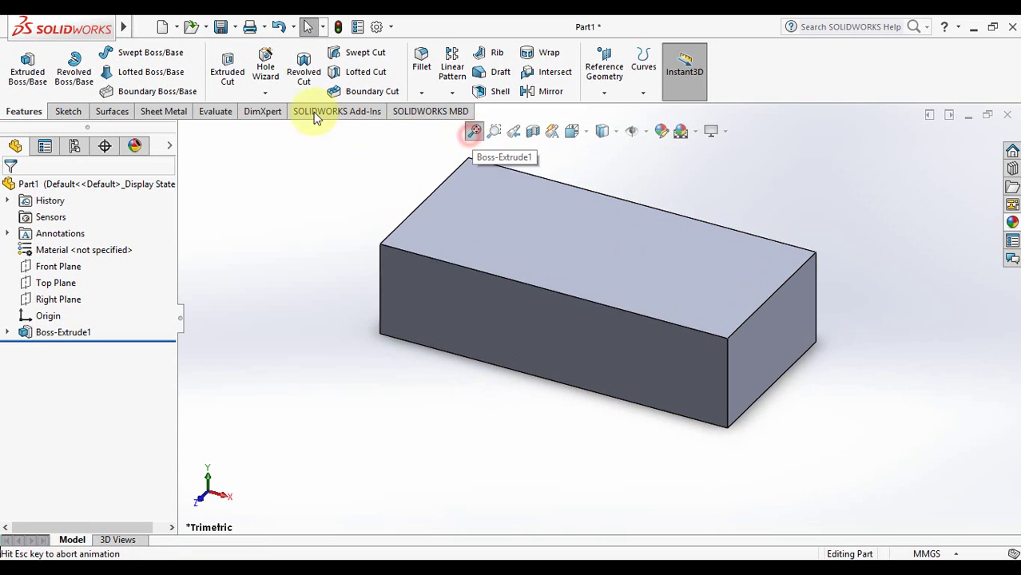
Start a Hole Wizard feature with the countersink slot as the hole type
click(271, 98)
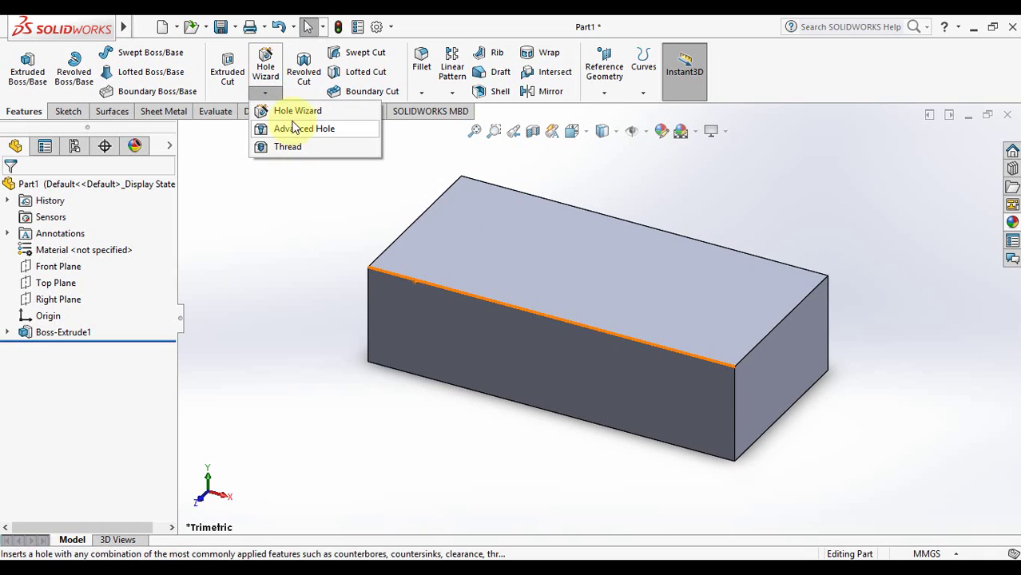
click(301, 111)
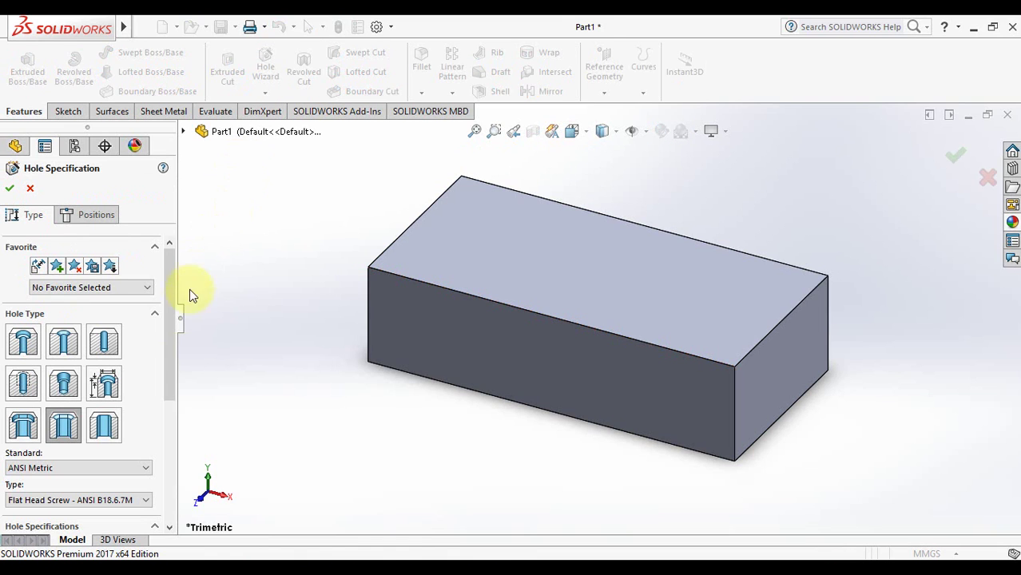
drag(168, 338, 160, 279)
drag(162, 342, 159, 297)
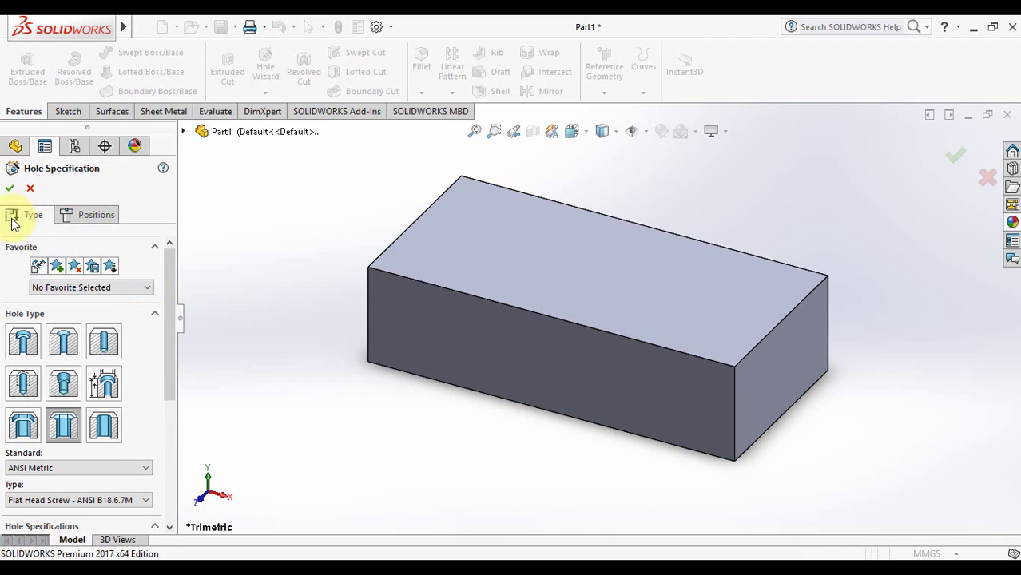
click(70, 429)
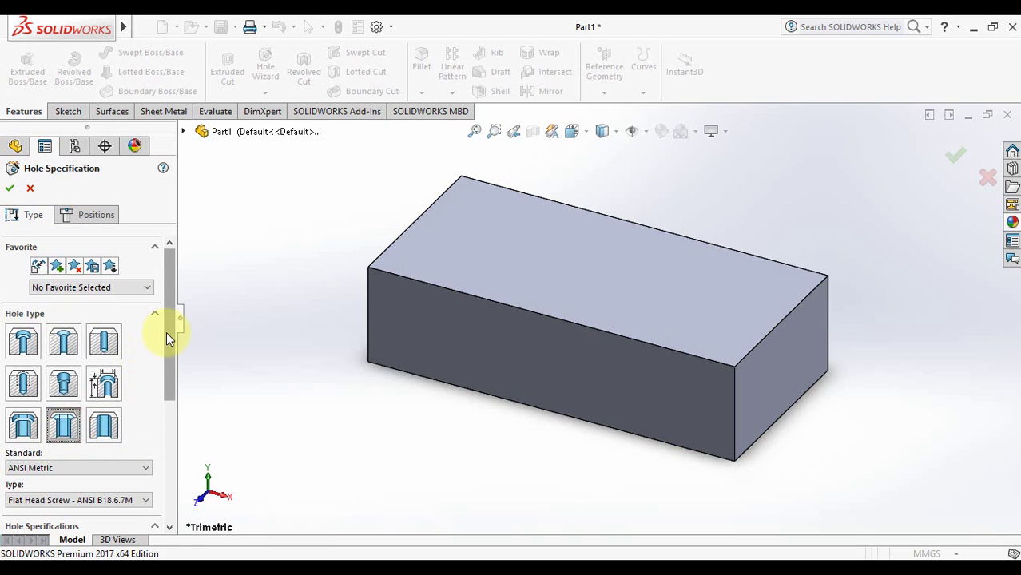
Specify the countersink slot for an ANSI Metric Oval Head Screw - ANSI B18.6.7M in size M5
drag(166, 332, 173, 406)
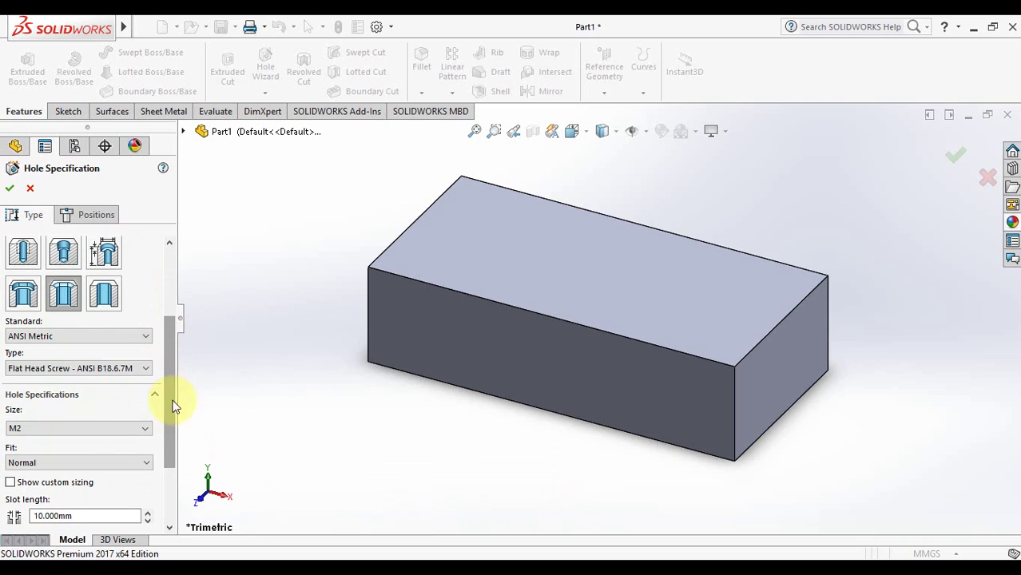
click(146, 339)
click(145, 339)
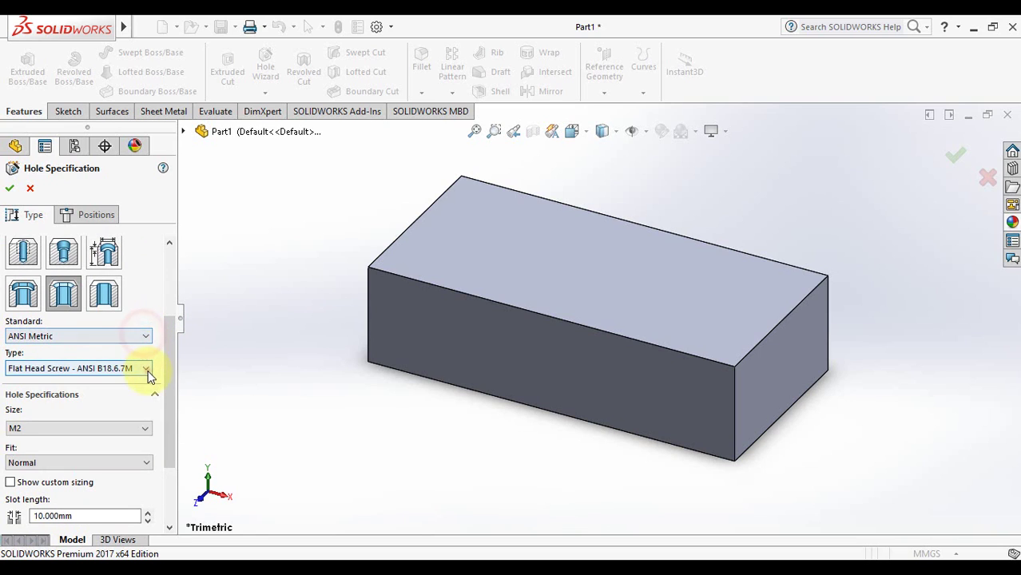
click(147, 370)
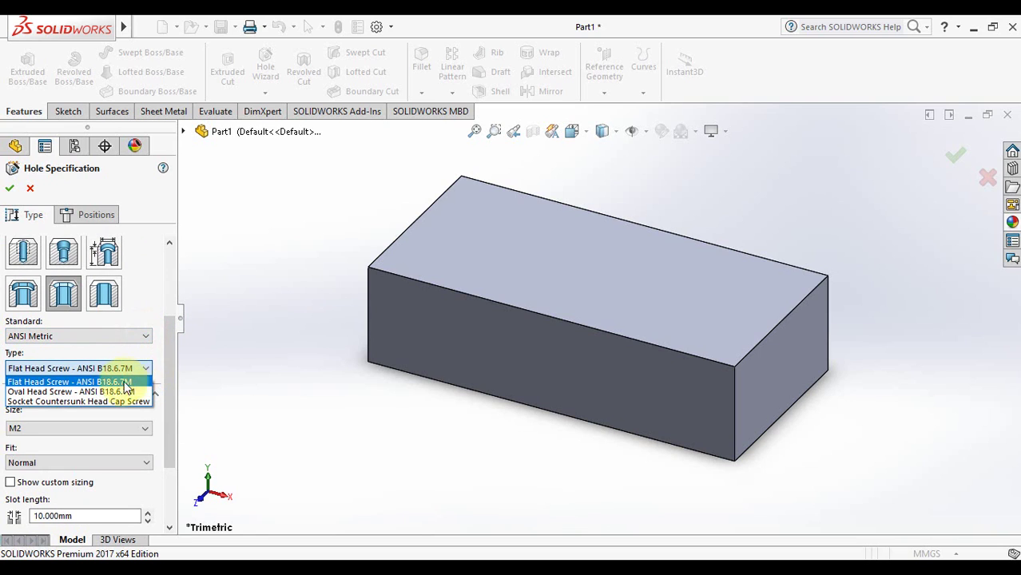
click(46, 391)
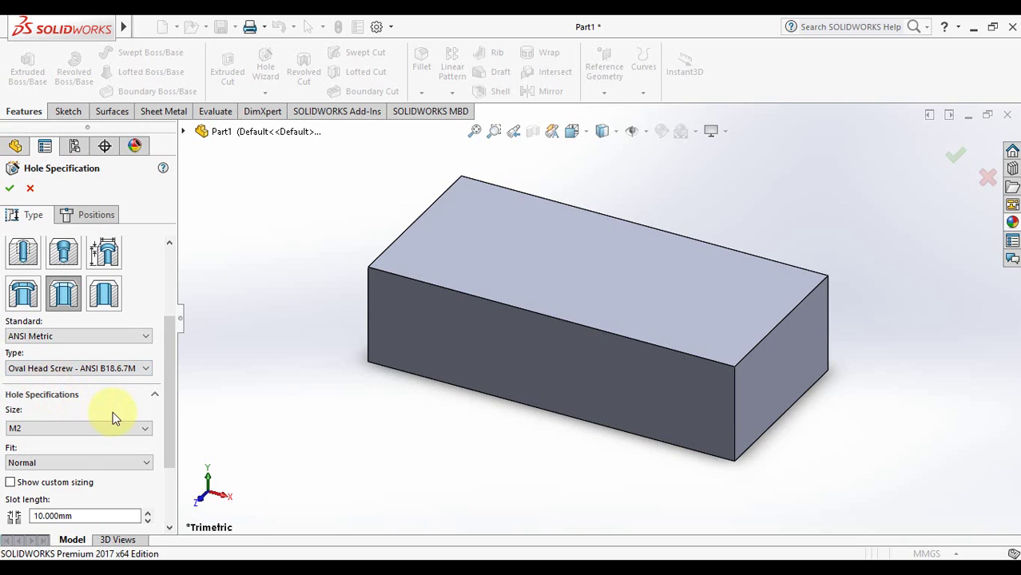
click(145, 429)
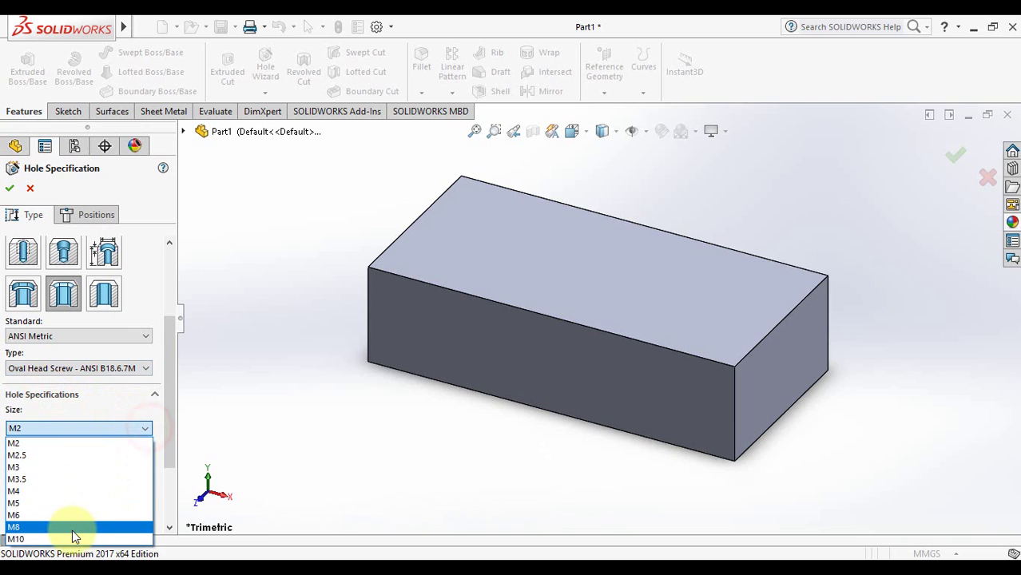
click(50, 504)
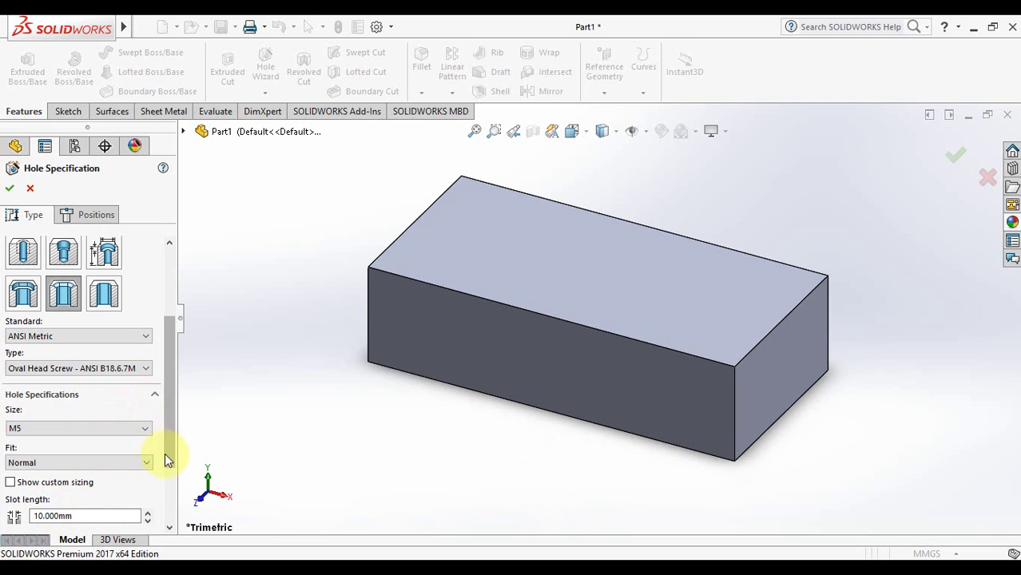
scroll(165, 453, down, 3)
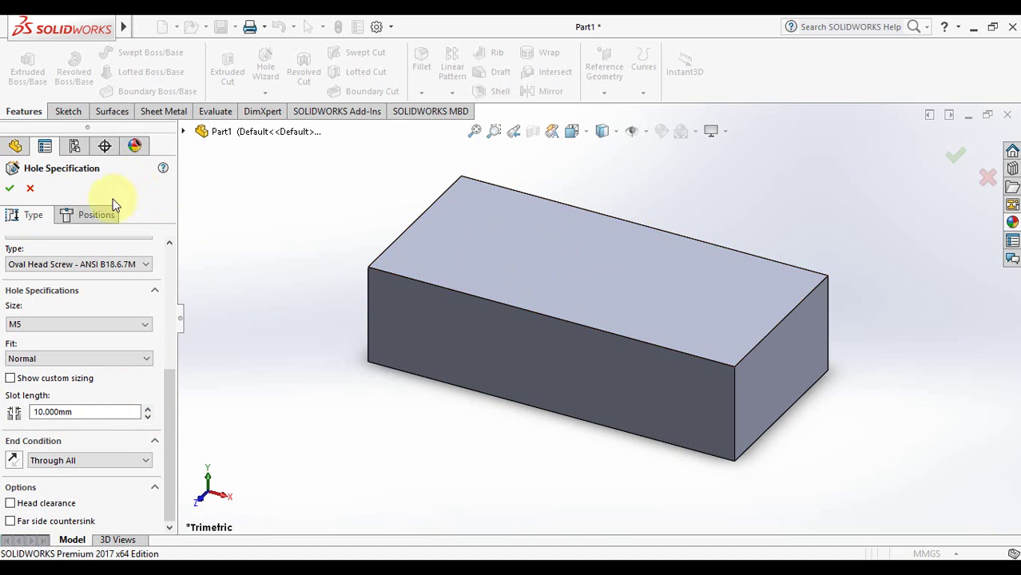
Place two countersink slots on the block's top face, one near each end of its front edge
click(96, 215)
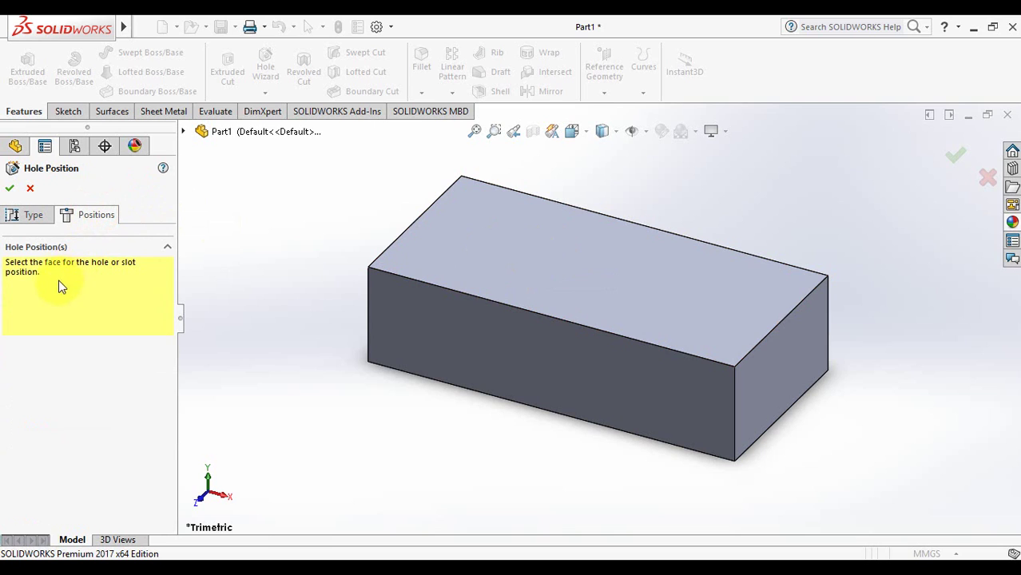
click(480, 256)
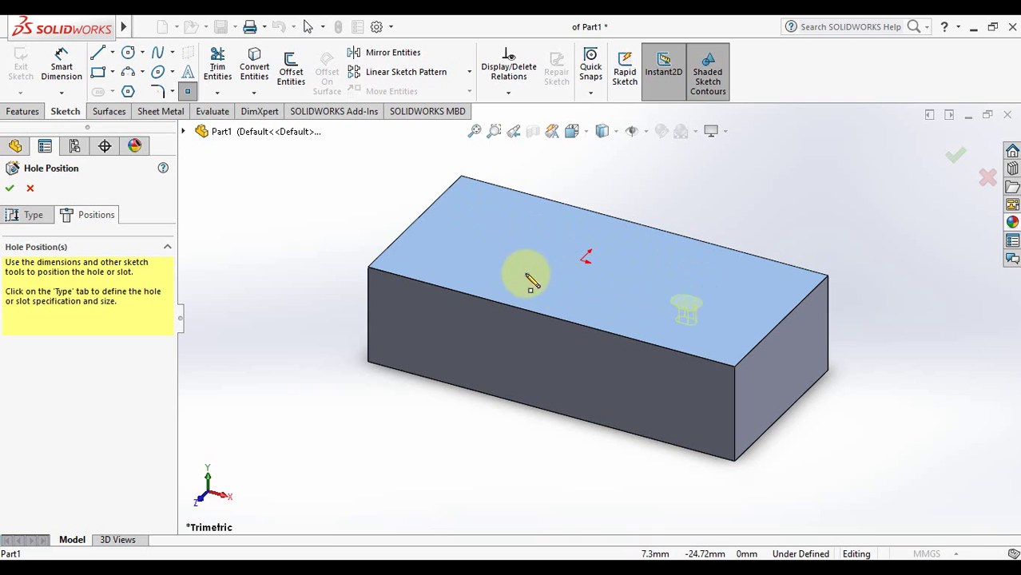
click(433, 253)
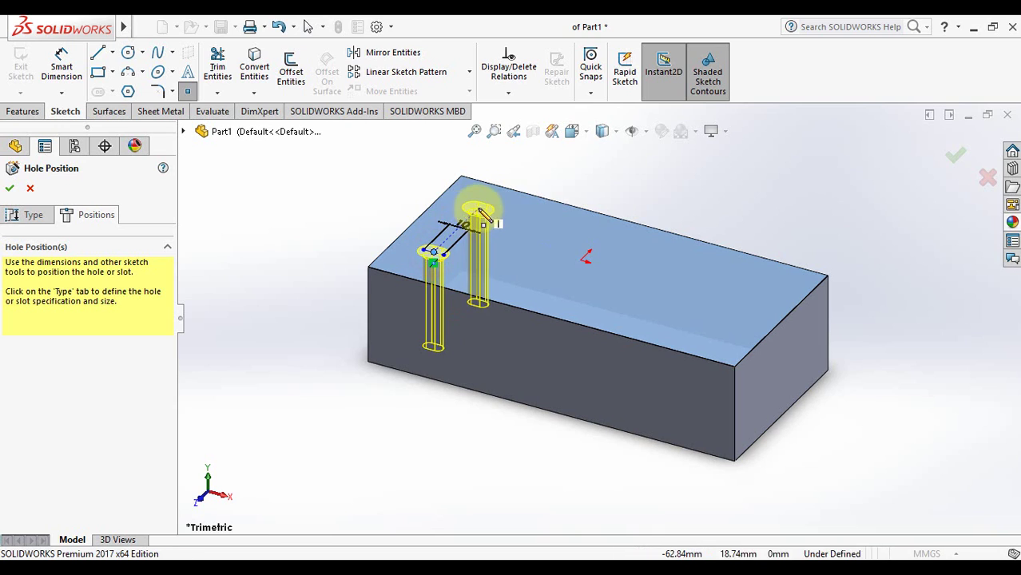
click(705, 326)
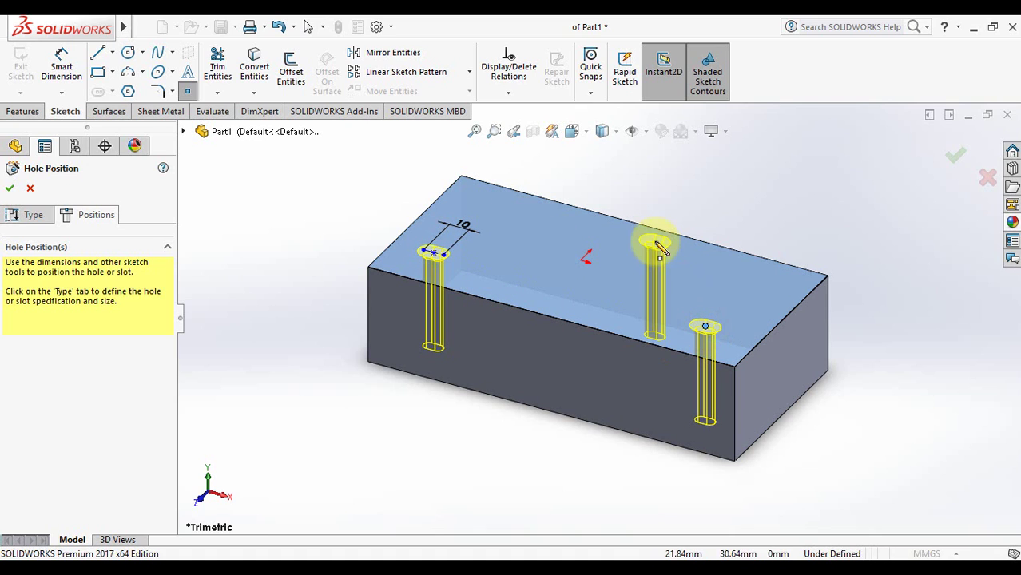
Dimension the left slot's centre 30 mm from the block's left edge
click(584, 136)
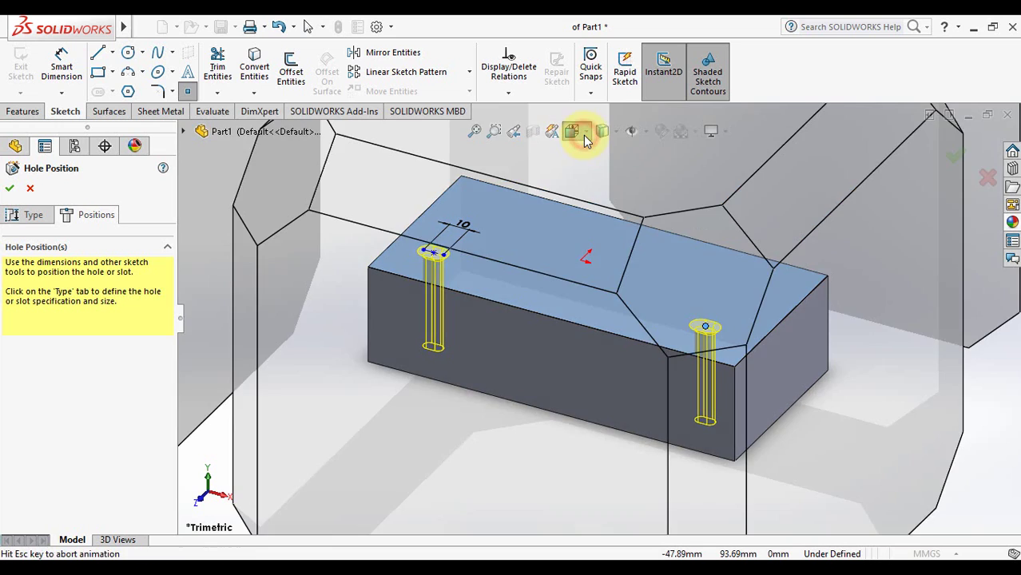
click(538, 235)
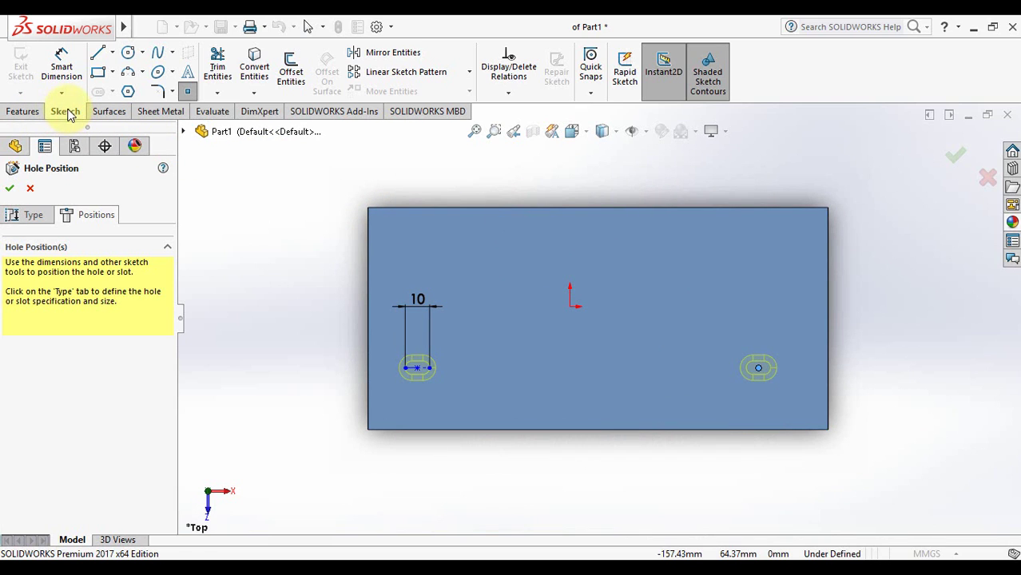
click(62, 68)
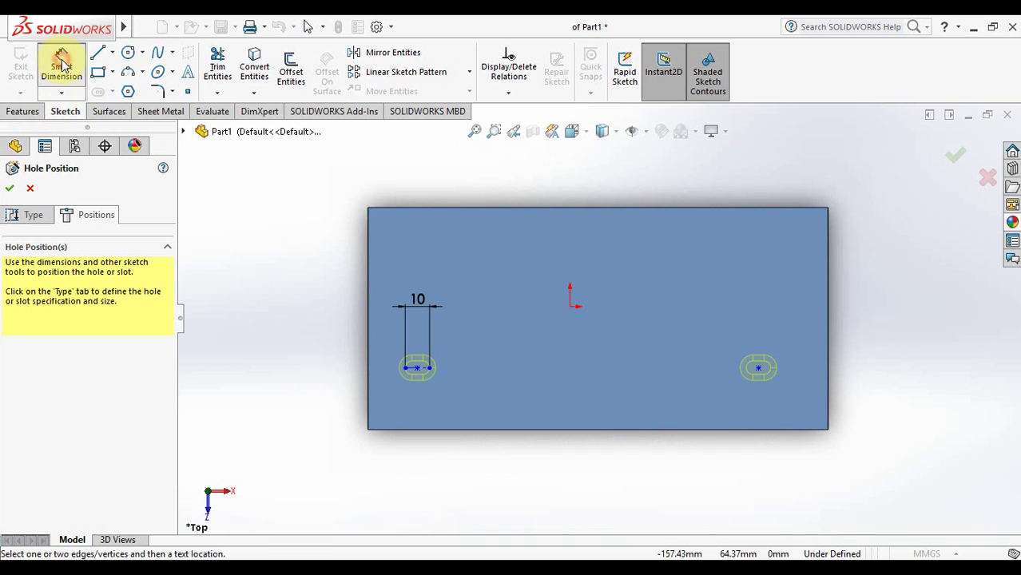
click(418, 369)
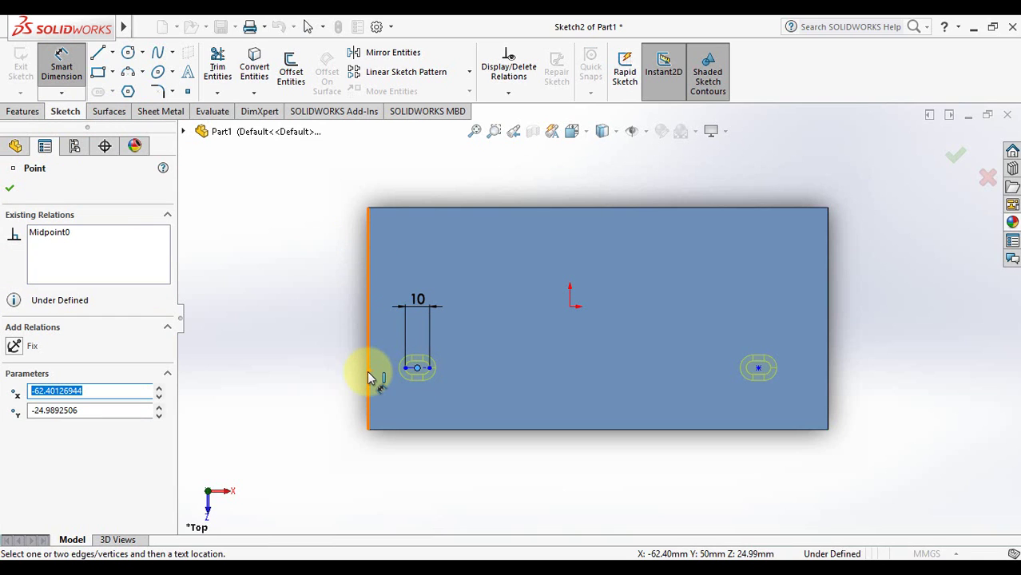
click(368, 378)
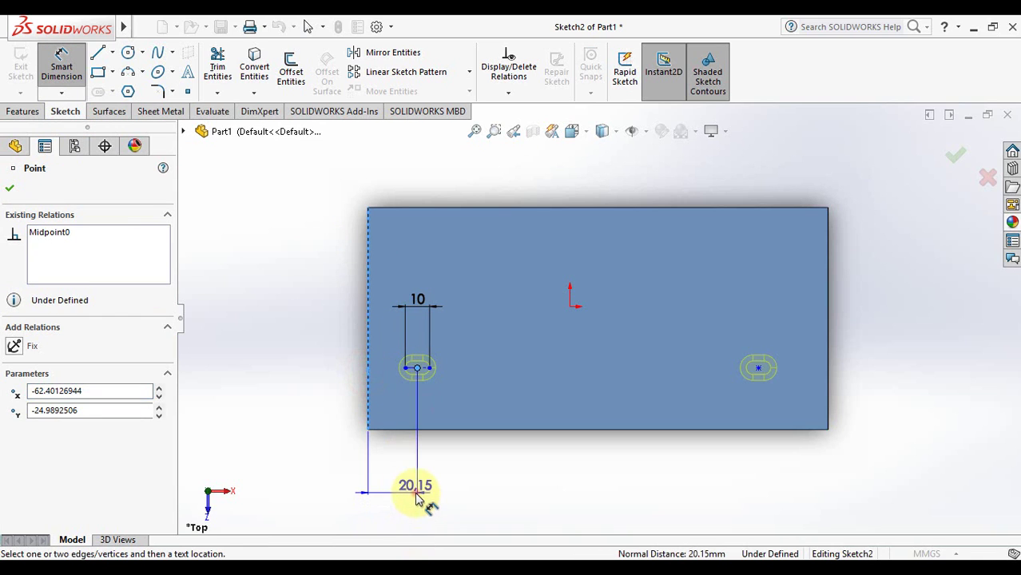
click(416, 497)
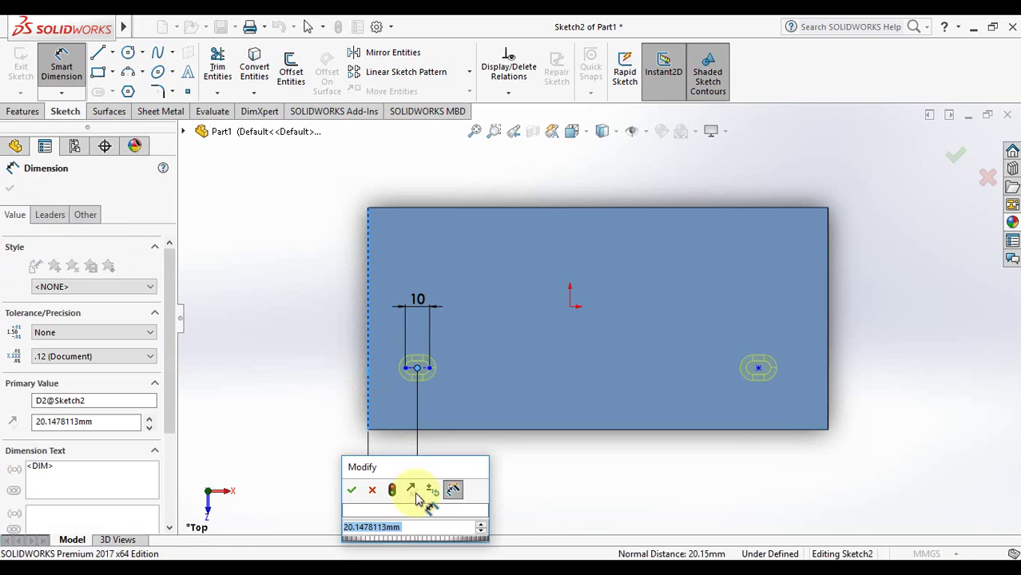
text(10)
key(Return)
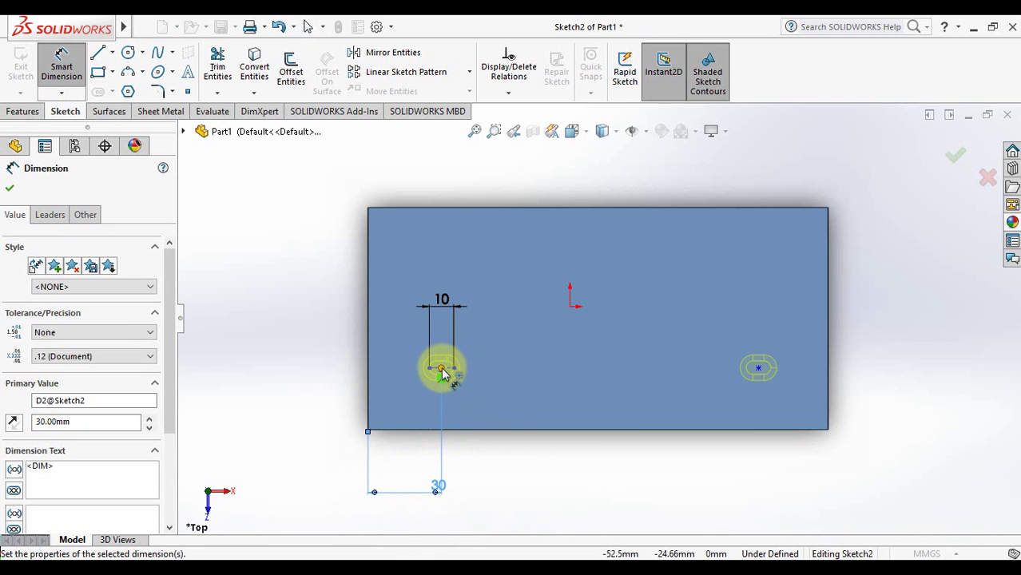
Dimension the left slot's centre 50 mm from the block's front edge and finish the countersink slot feature
click(441, 370)
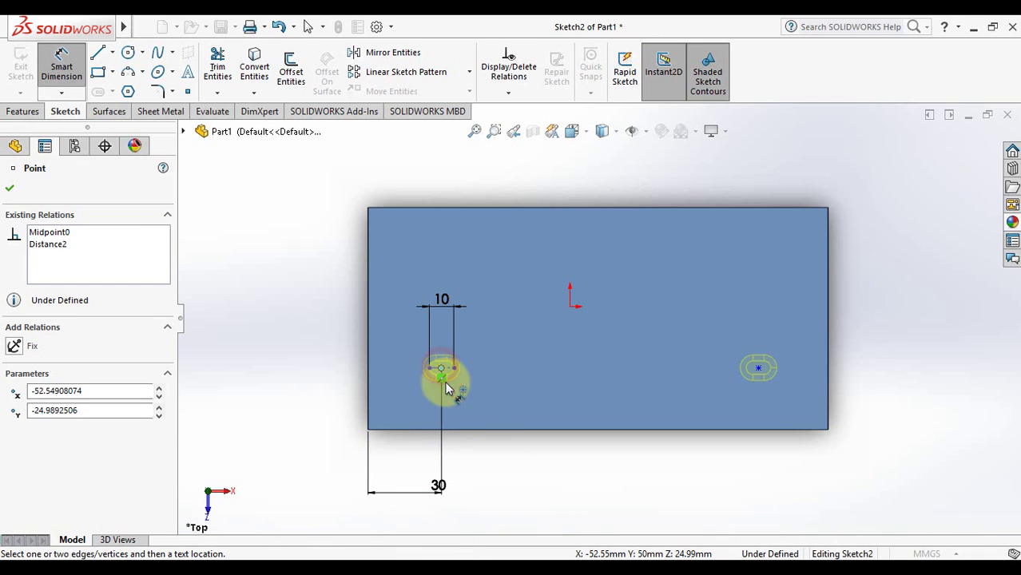
click(490, 432)
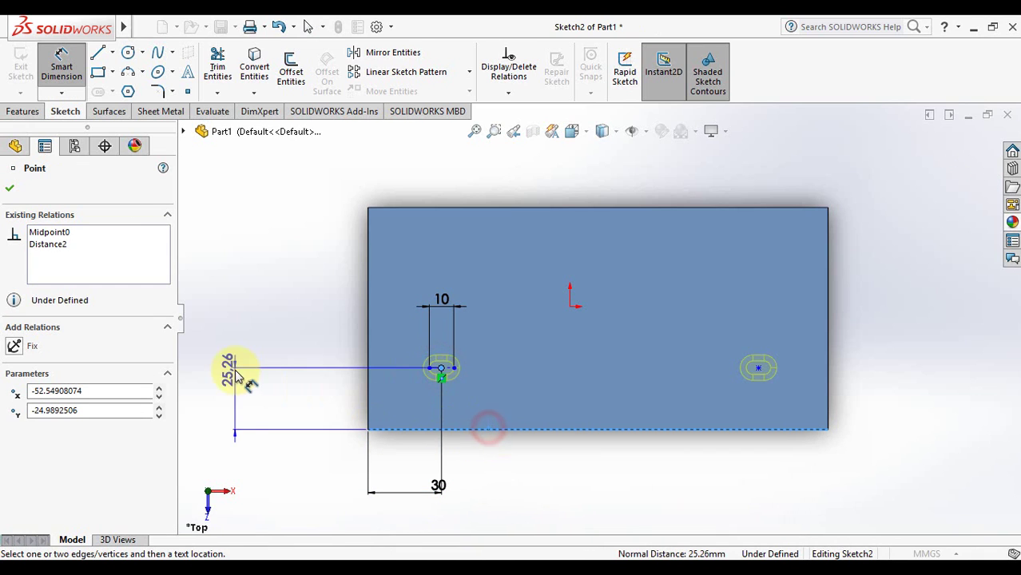
click(256, 373)
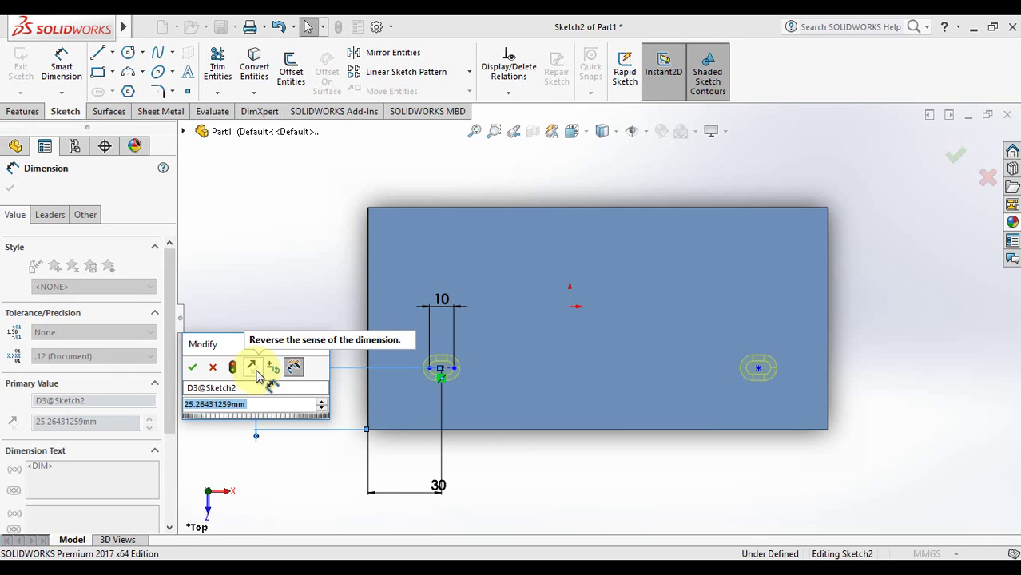
text(50)
key(Return)
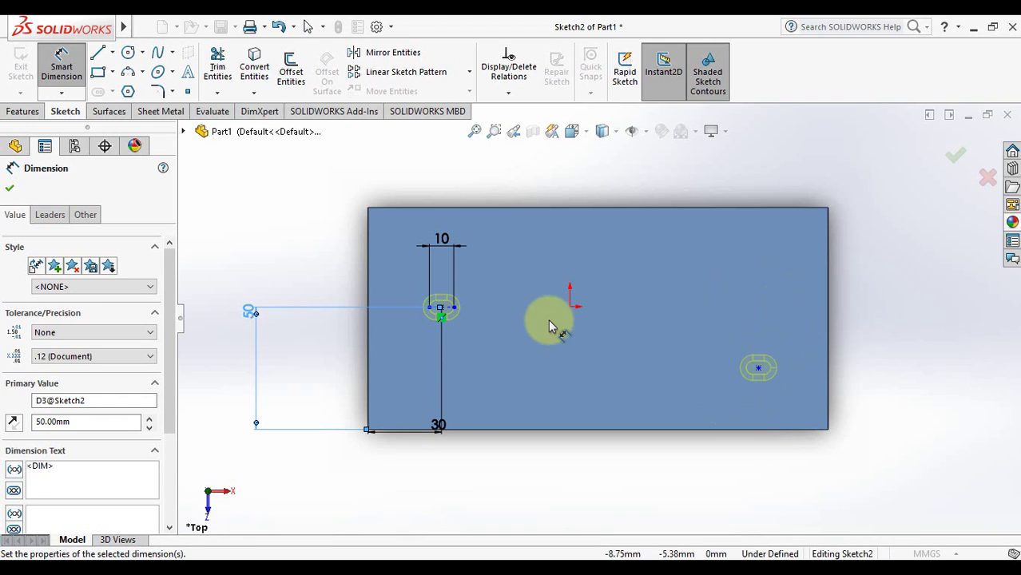
click(10, 189)
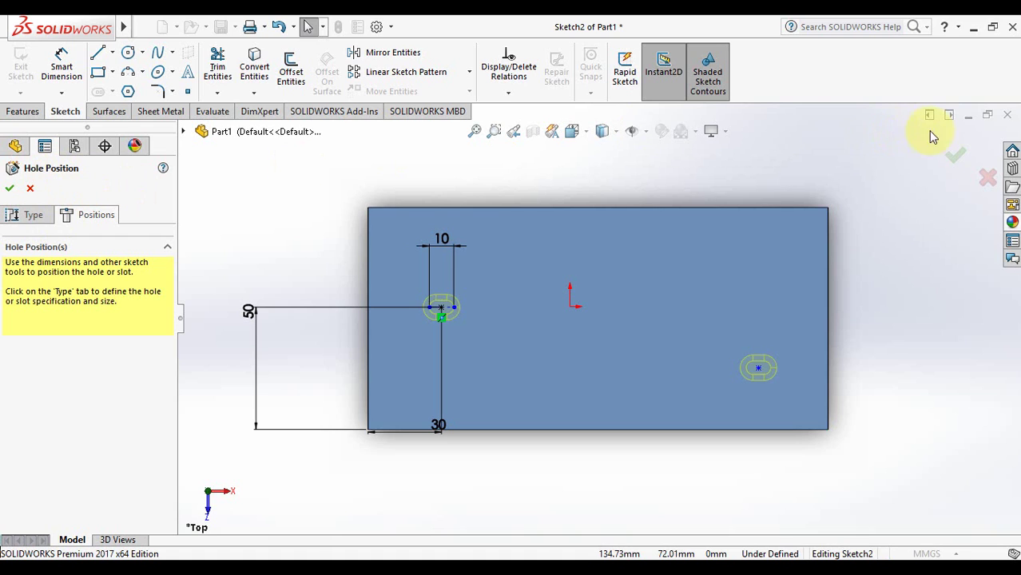
click(958, 160)
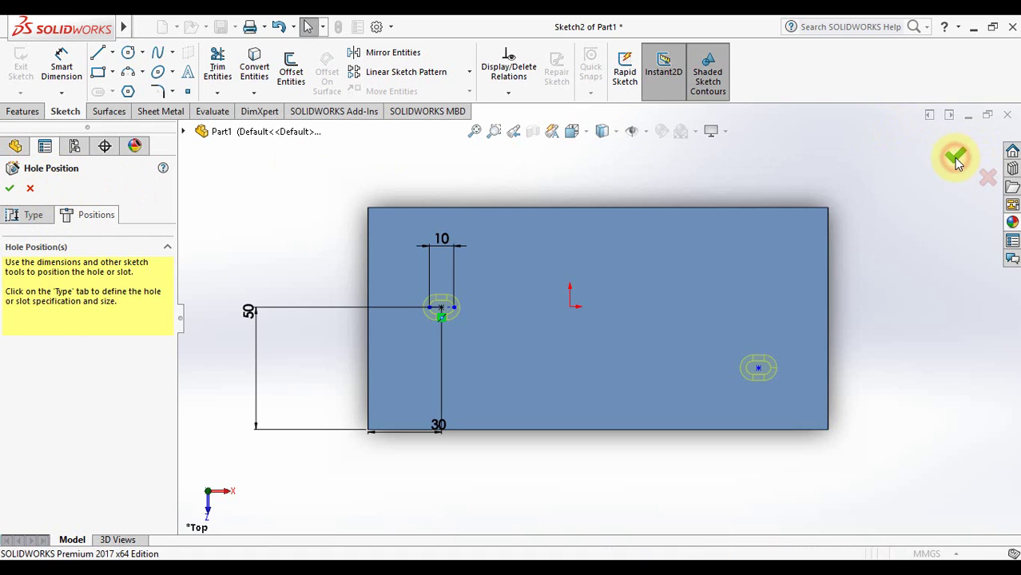
View the block from the front and display it with hidden lines visible
click(930, 283)
key(Up)
key(Up)
key(Up)
key(Up)
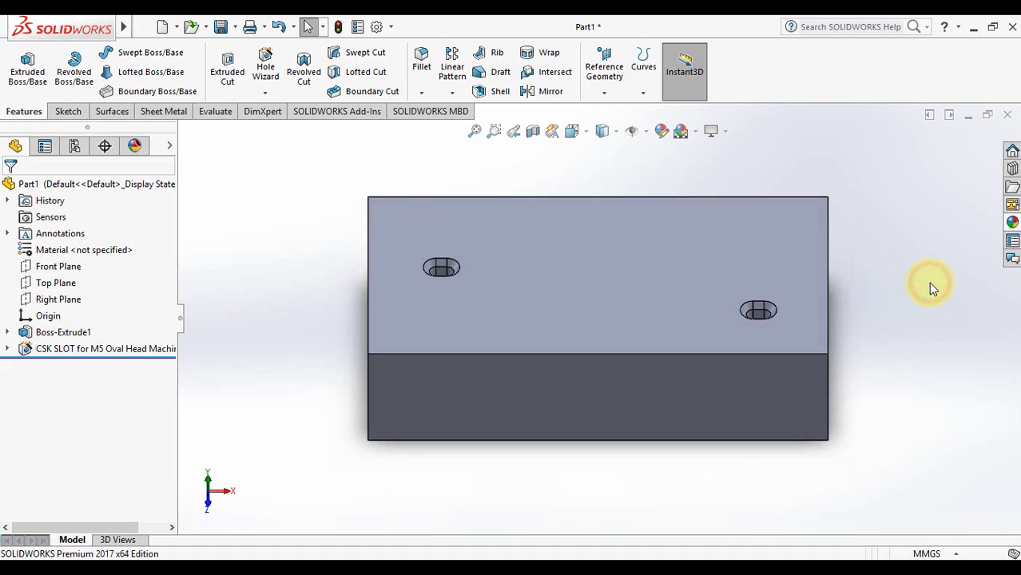
key(Up)
key(Up)
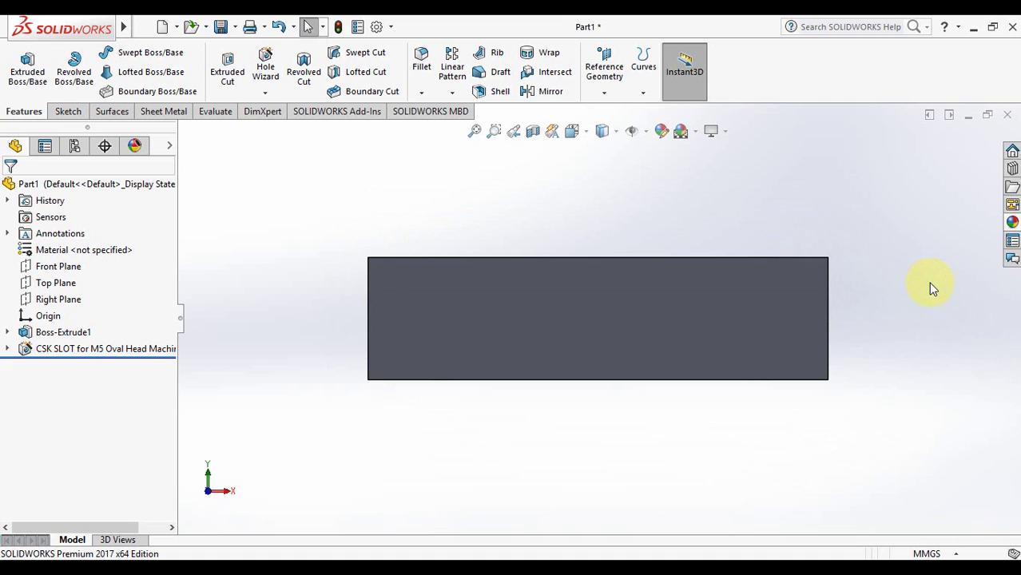
click(608, 131)
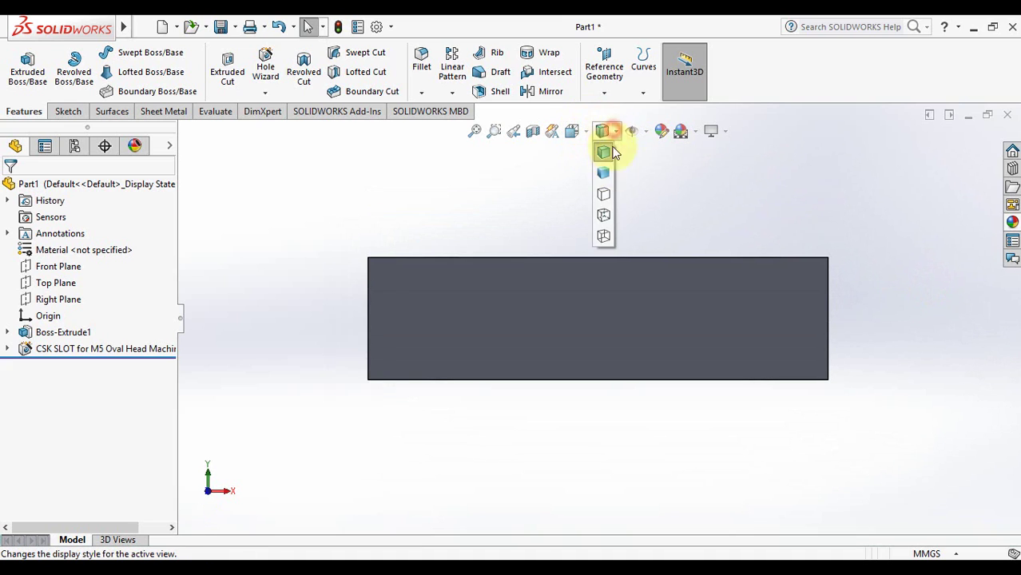
click(605, 214)
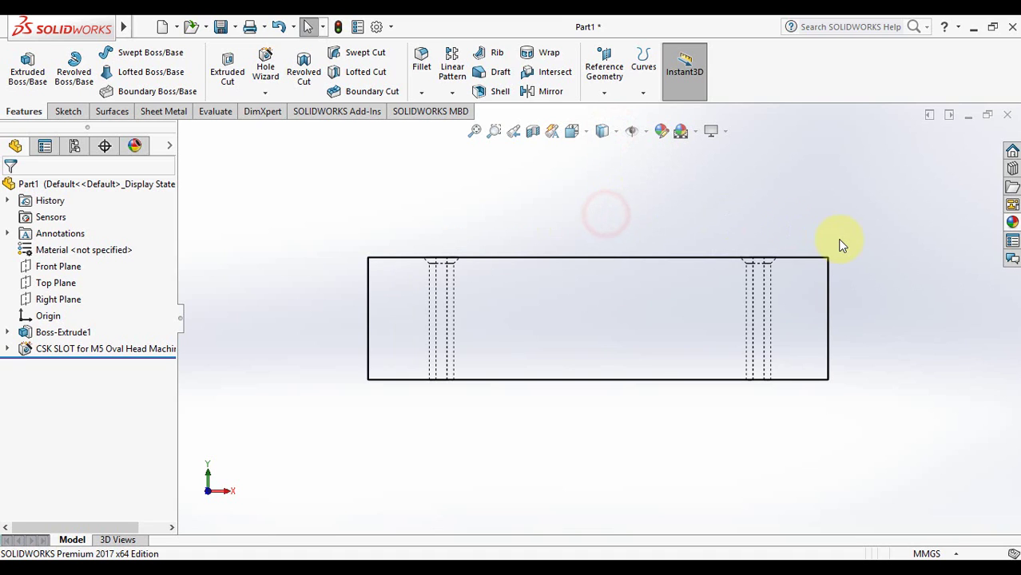
Examine the slots' hidden profiles through the block from below and from the front
key(Up)
key(Up)
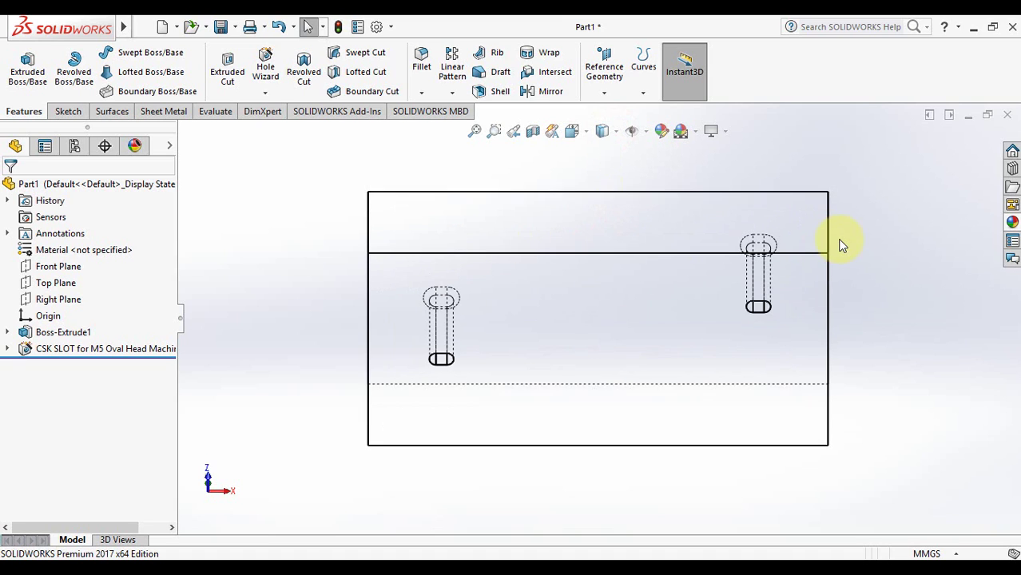
key(Down)
key(Down)
key(Down)
key(Down)
key(Down)
key(Down)
key(Down)
key(Down)
key(Down)
key(Down)
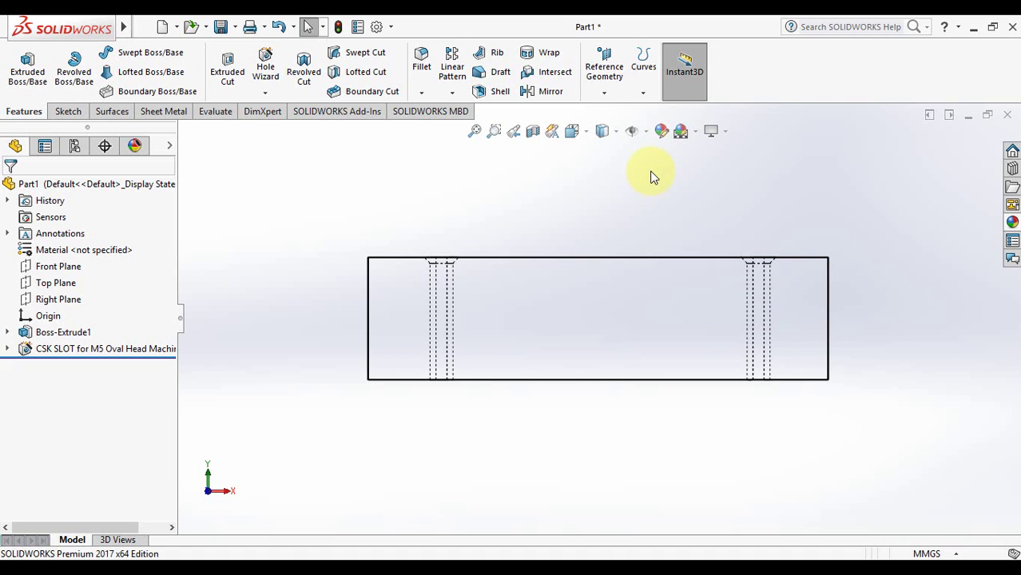
Restore the Shaded With Edges display and inspect both slots on the block's bottom and top faces
click(605, 134)
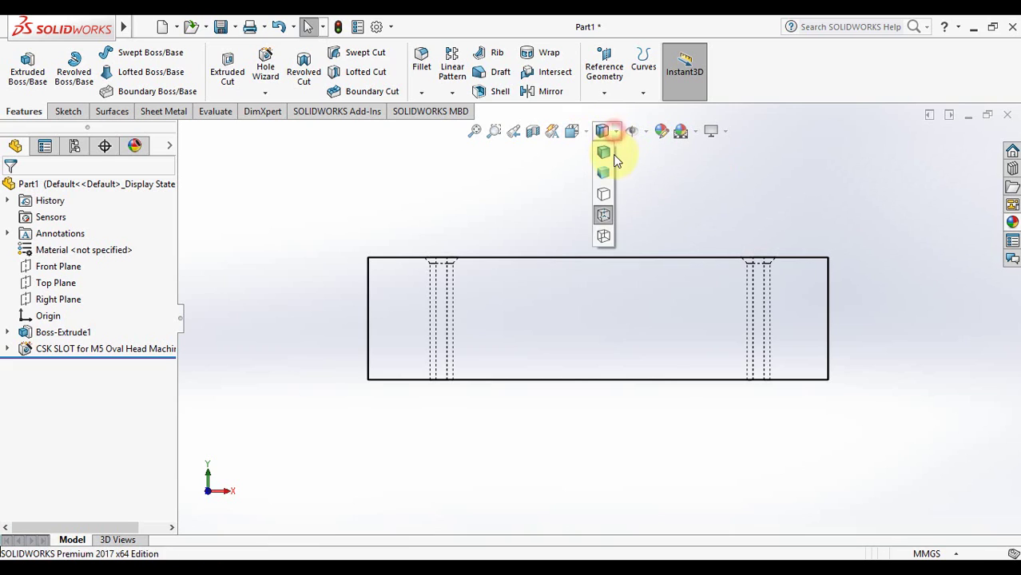
click(605, 155)
key(Down)
key(Down)
key(Down)
key(Down)
key(Down)
key(Down)
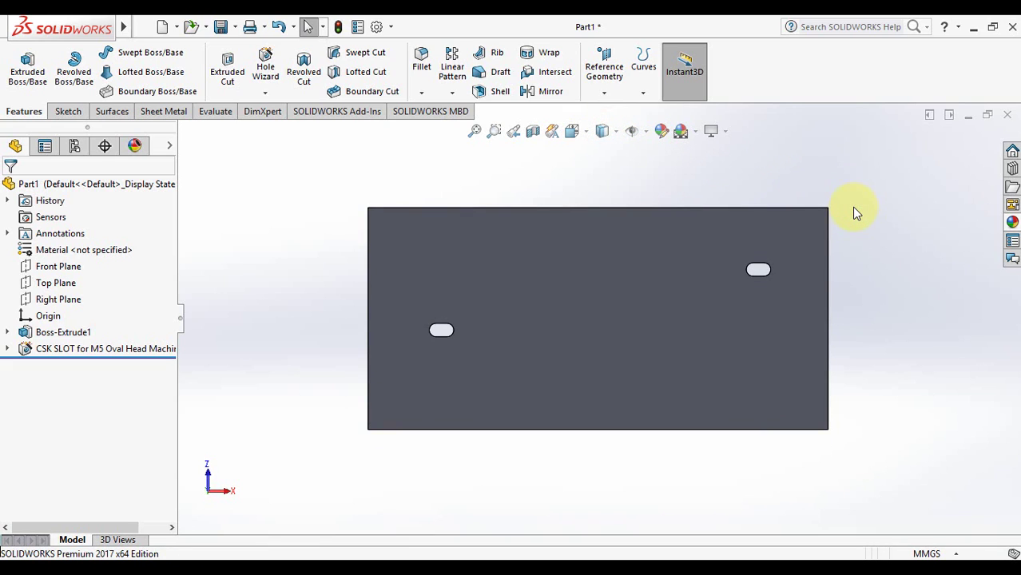
key(Down)
key(Down)
key(Down)
key(Down)
key(Down)
key(Down)
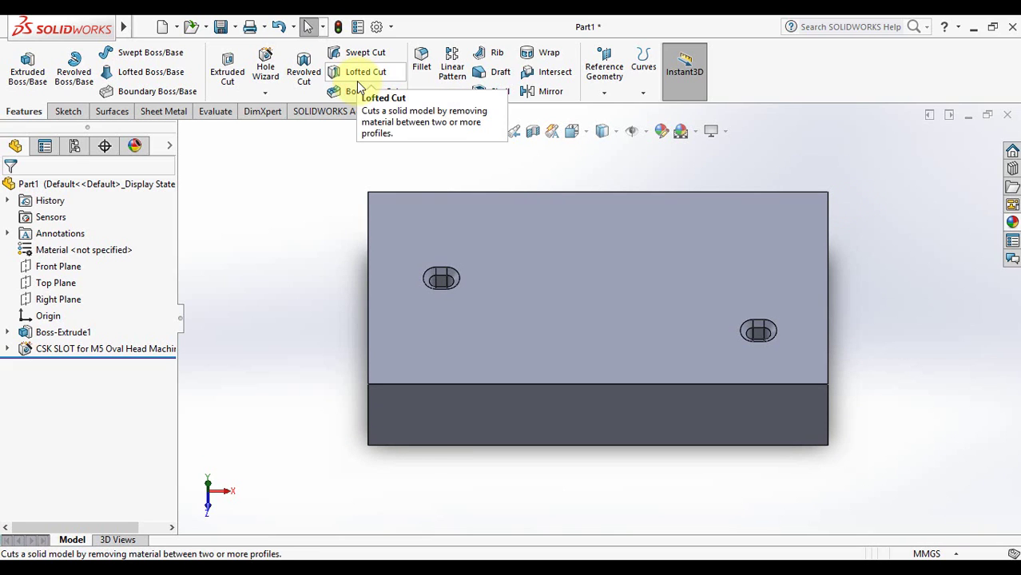
Review the Advanced Hole feature's face selection and element specification settings, and close it without creating a hole
click(267, 95)
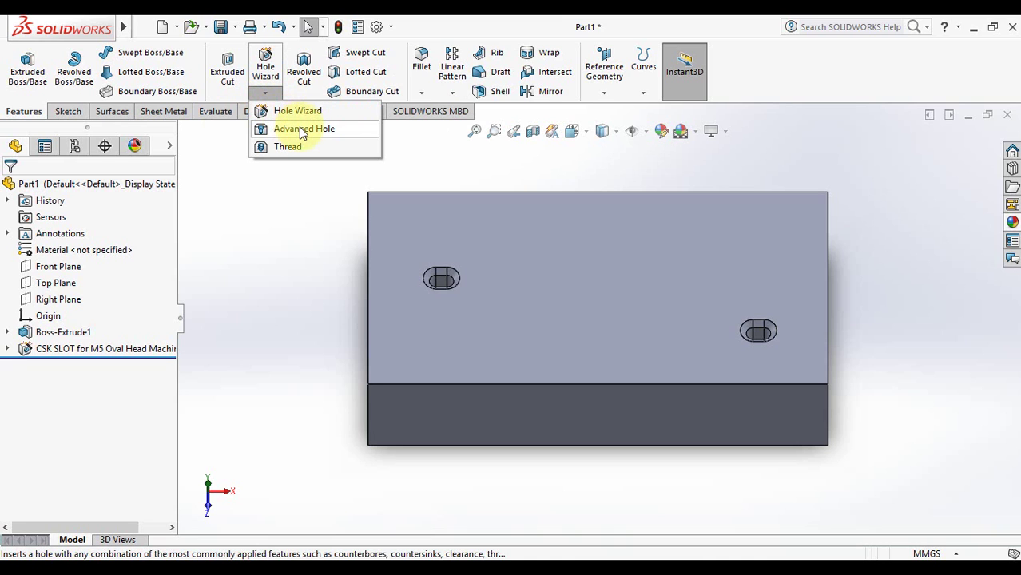
click(297, 130)
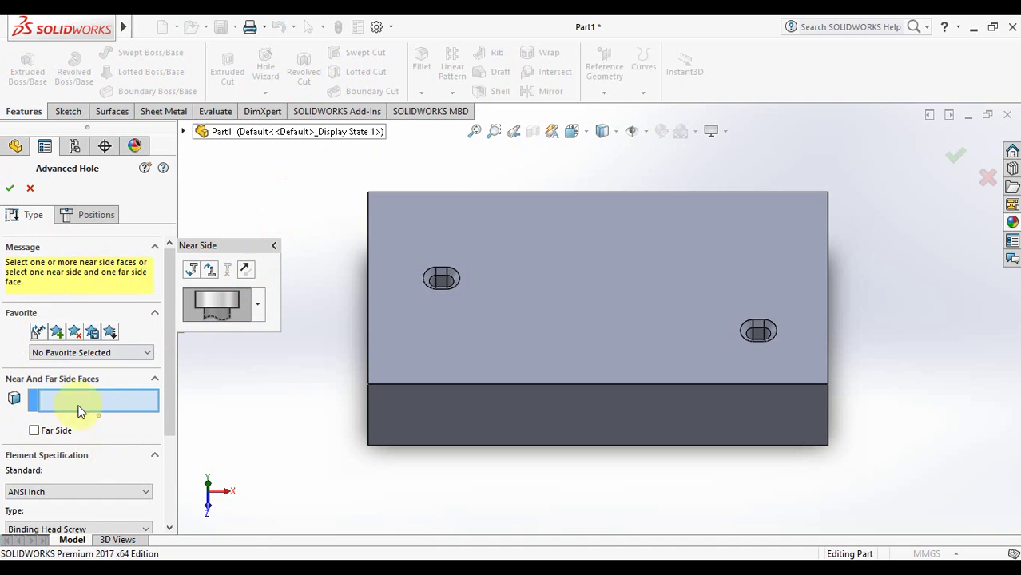
drag(167, 394, 171, 440)
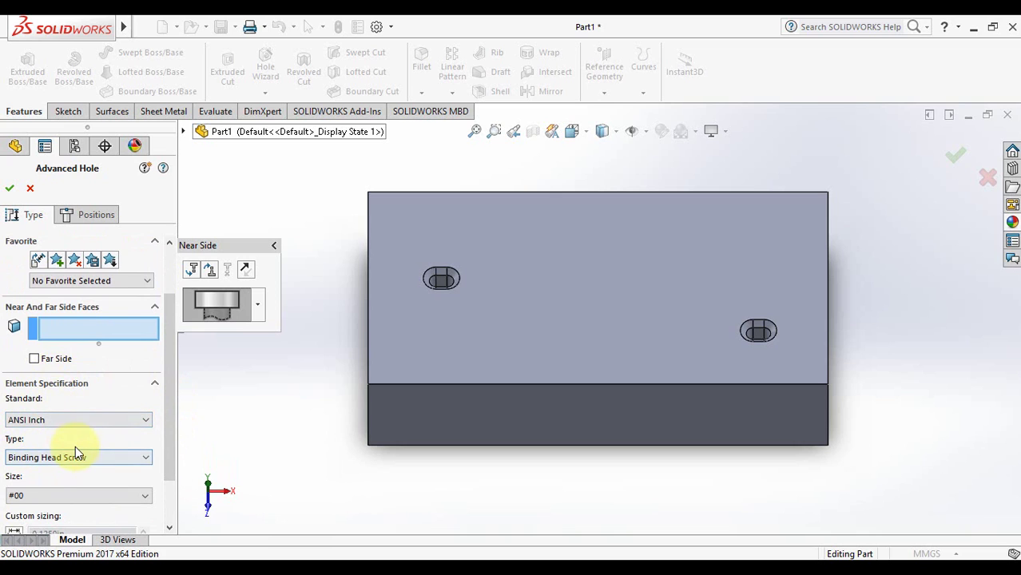
scroll(83, 466, down, 2)
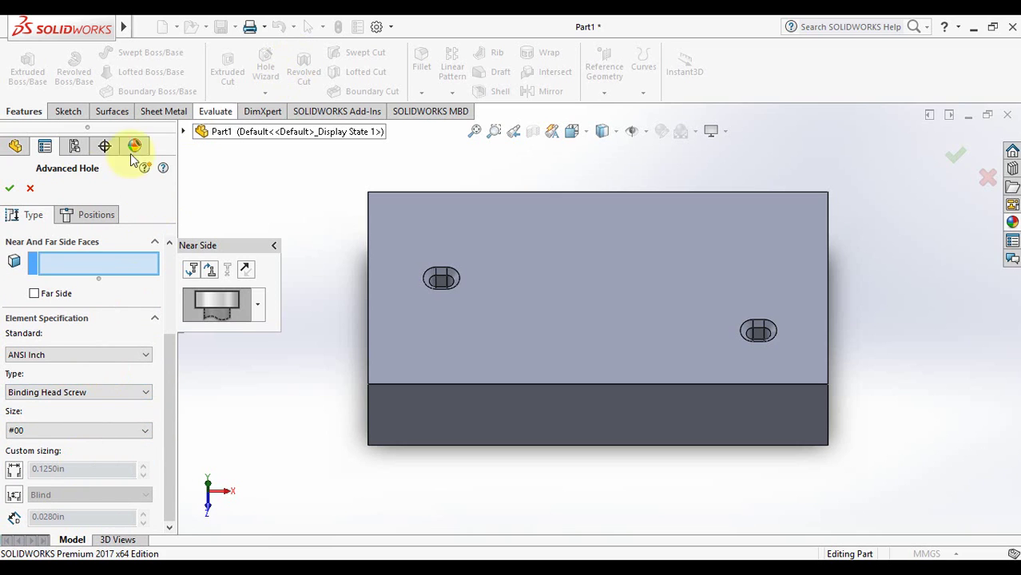
click(31, 189)
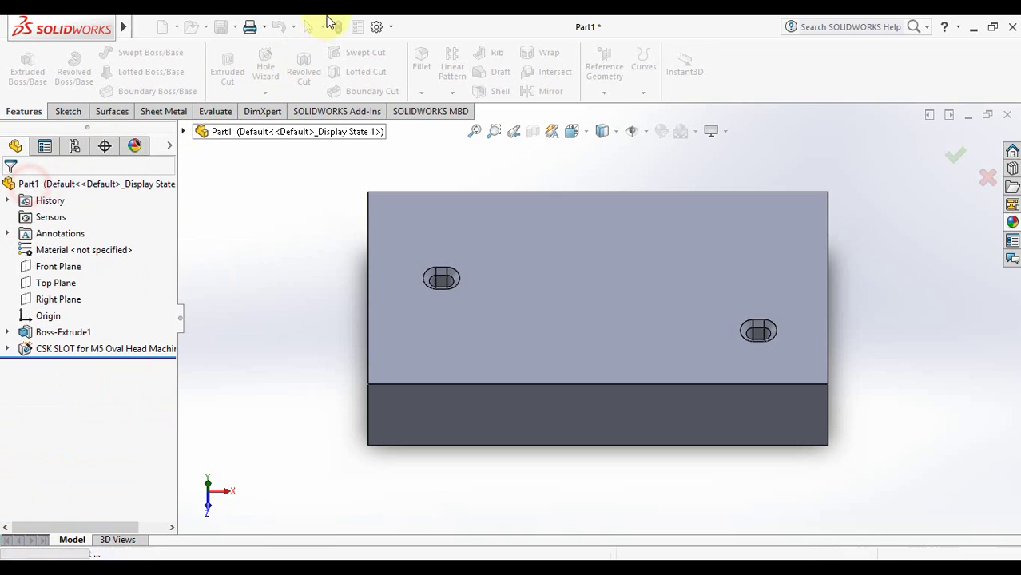
Review the Thread feature's location and end condition settings, and close it without creating a thread
click(266, 93)
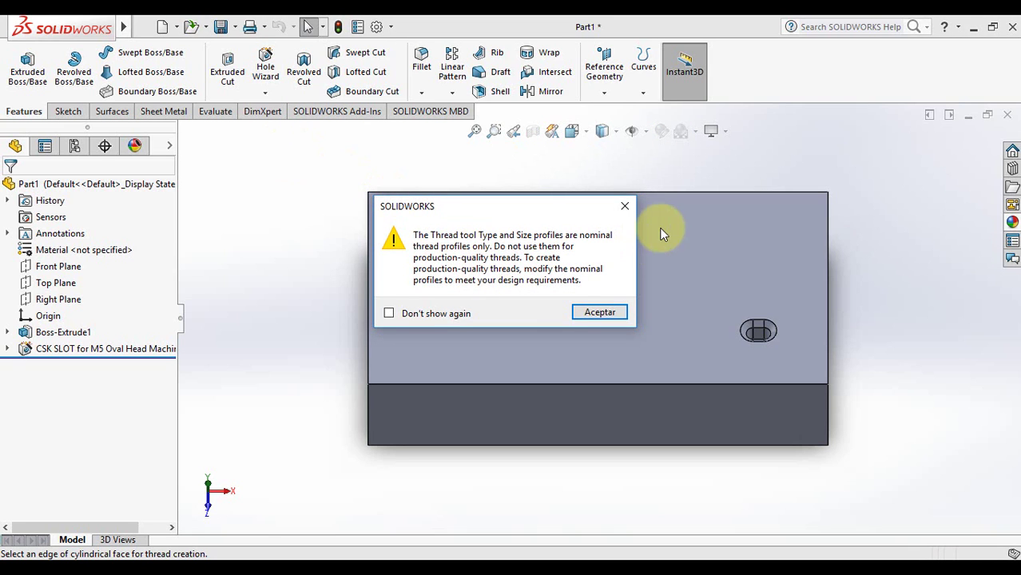
click(599, 314)
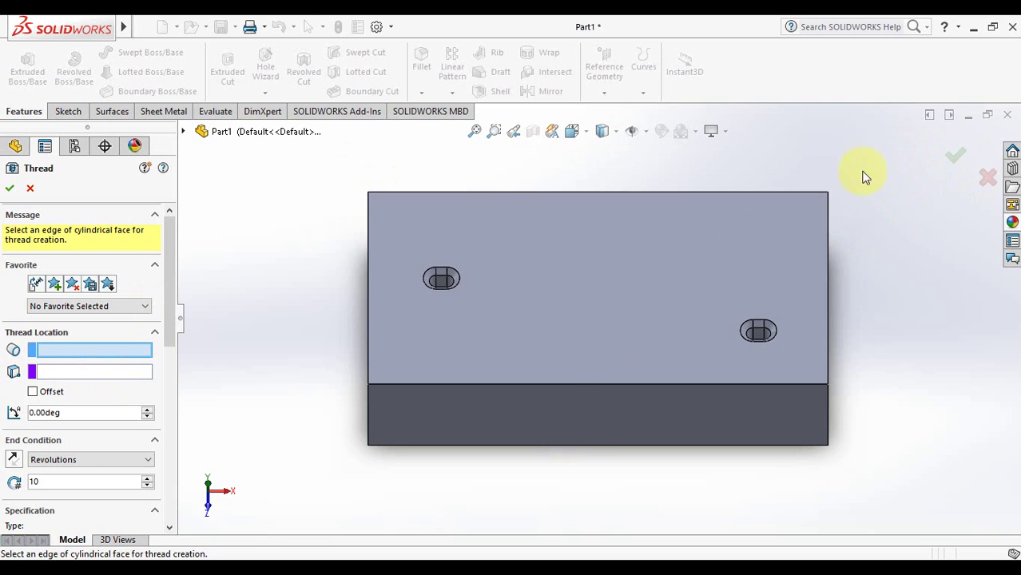
click(990, 179)
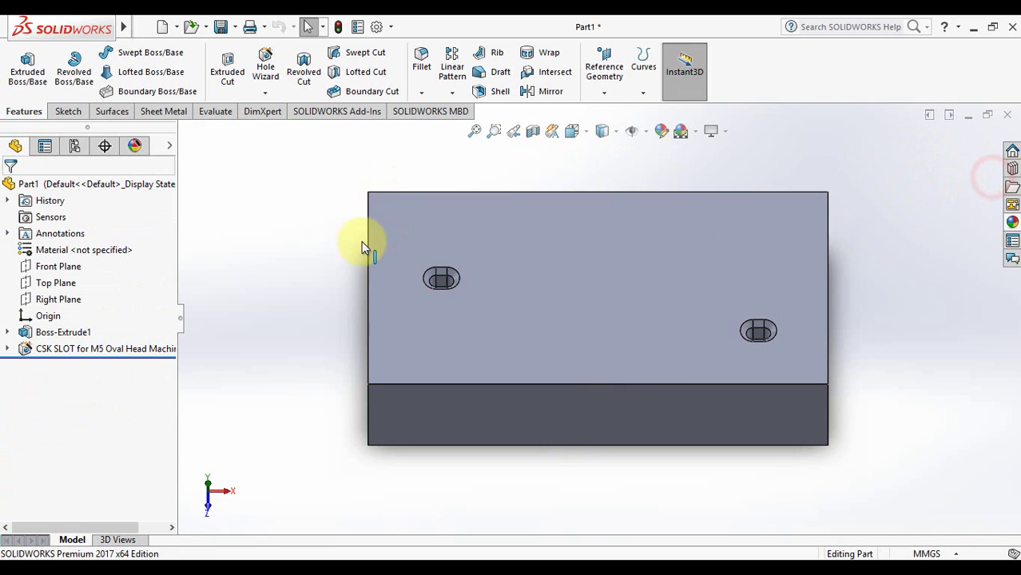
Sketch a circle near the middle of the block's top face, between the two slots, and exit the sketch
click(69, 112)
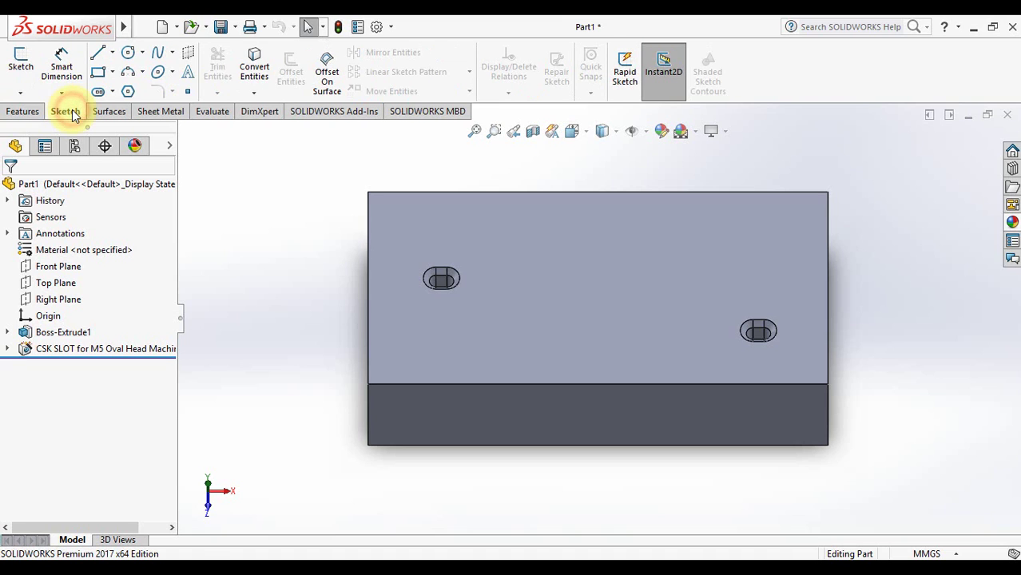
click(128, 52)
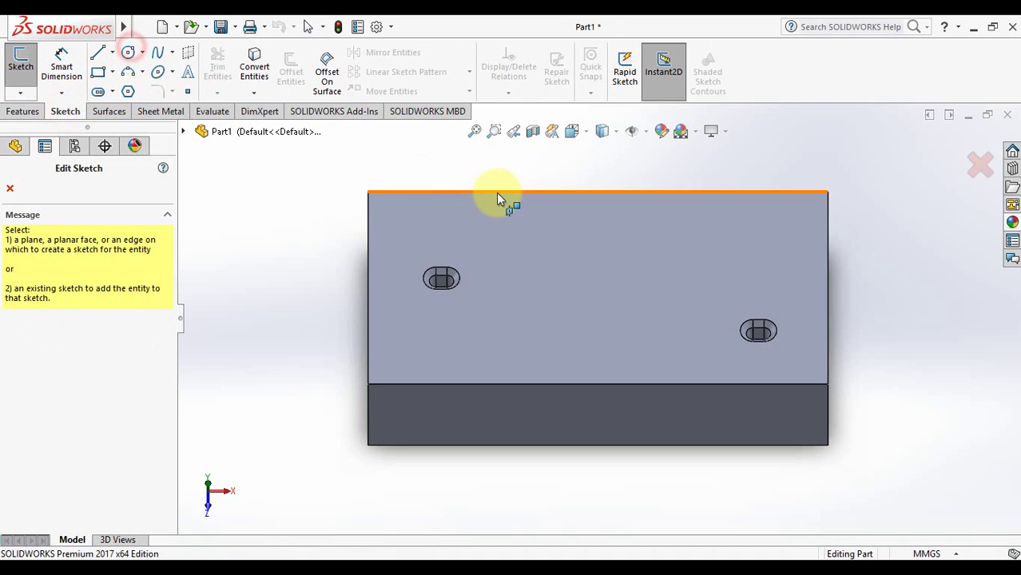
click(587, 278)
click(595, 286)
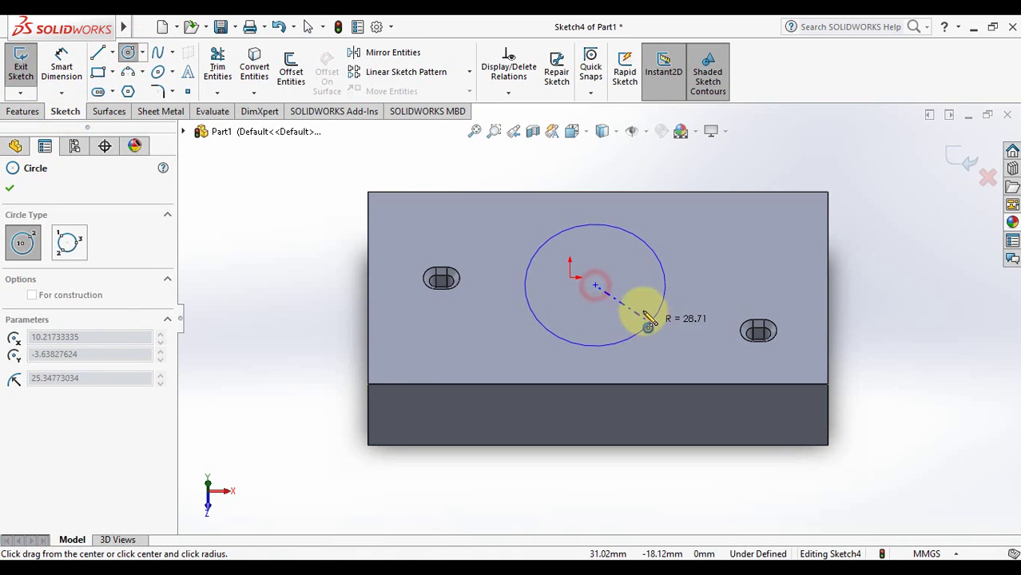
click(649, 303)
click(963, 158)
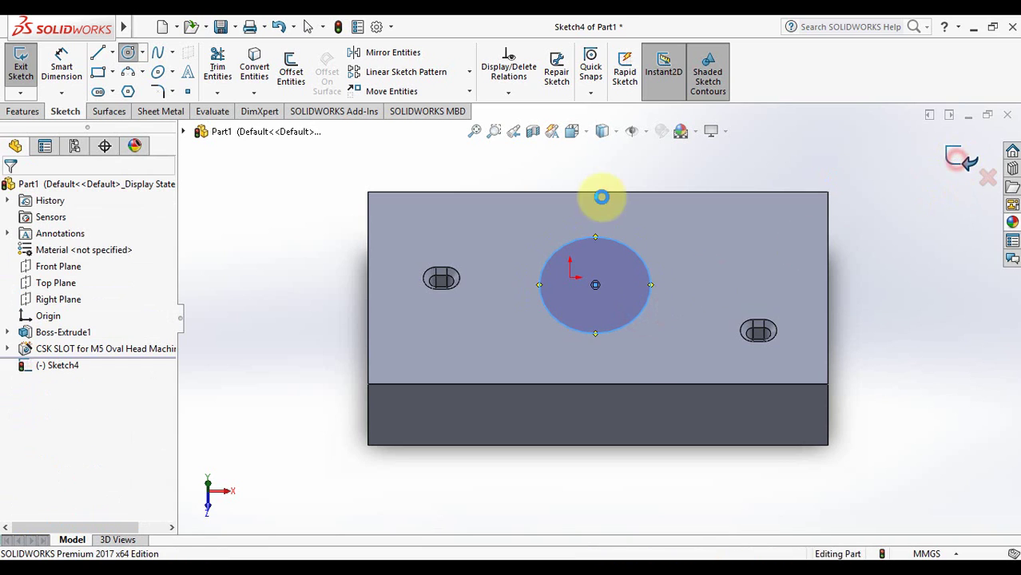
Extrude the circle on the block's top face into a 70 mm tall cylindrical boss merged with the block
click(19, 112)
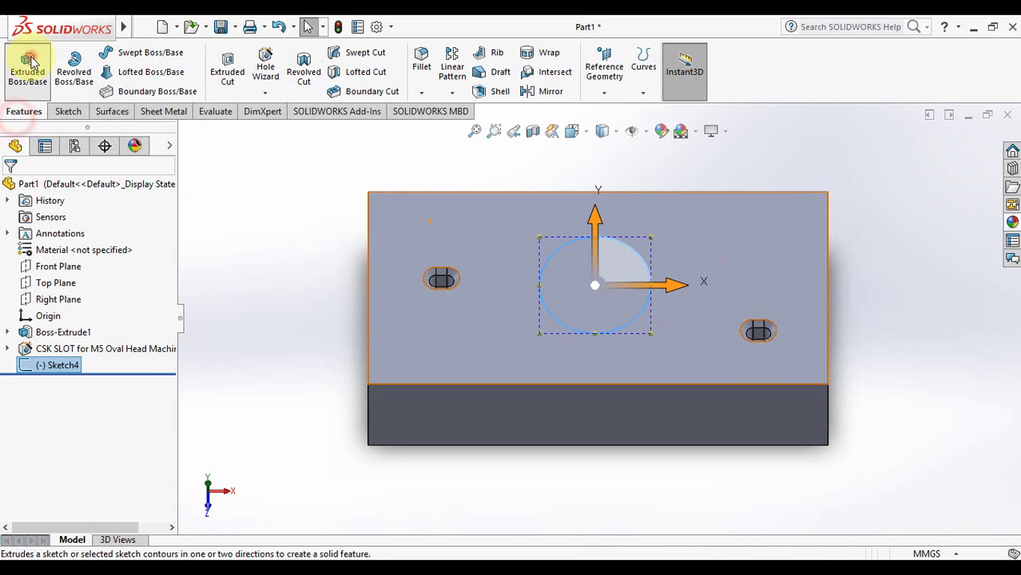
click(29, 64)
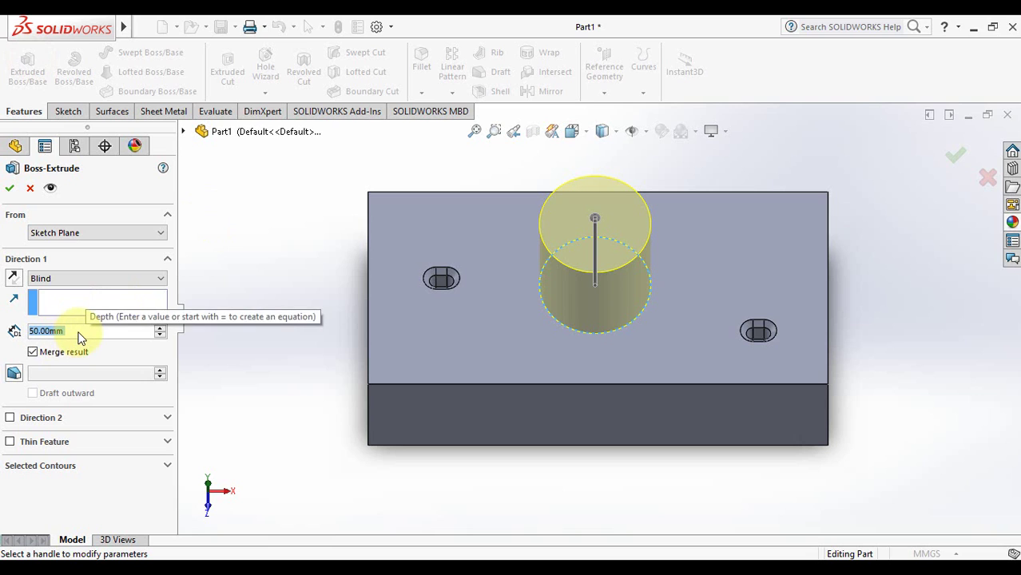
text(70)
key(Return)
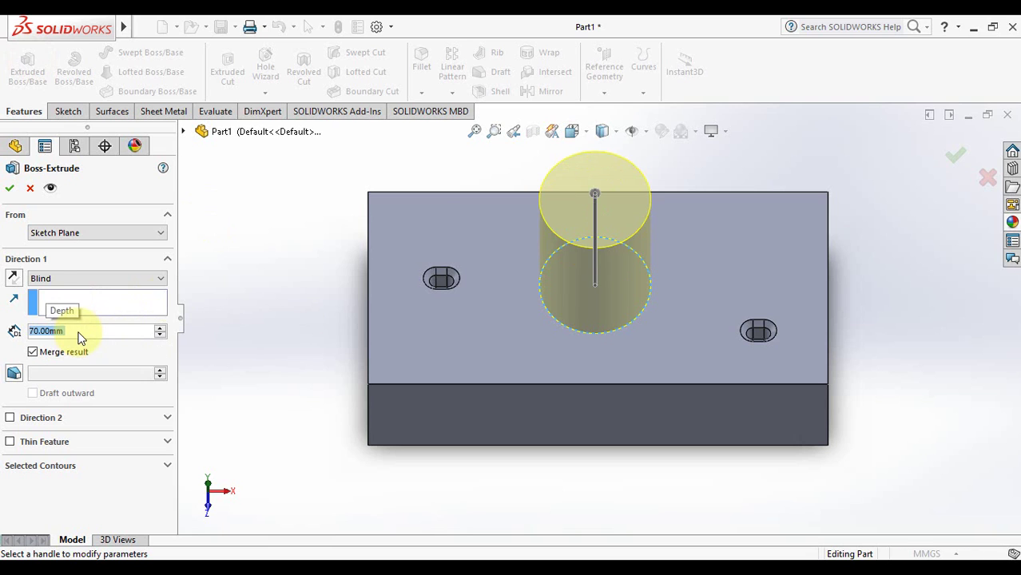
click(952, 156)
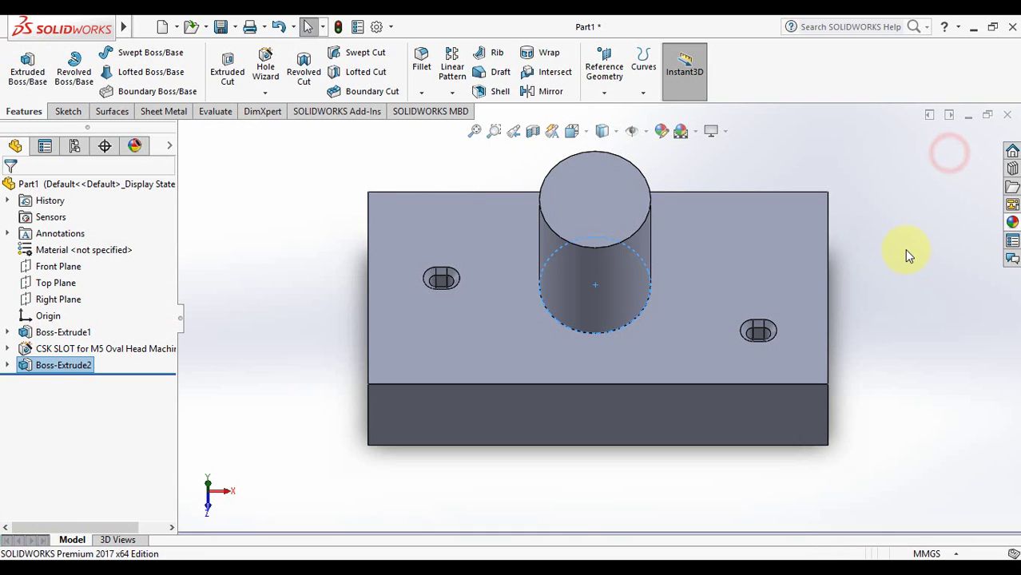
click(474, 131)
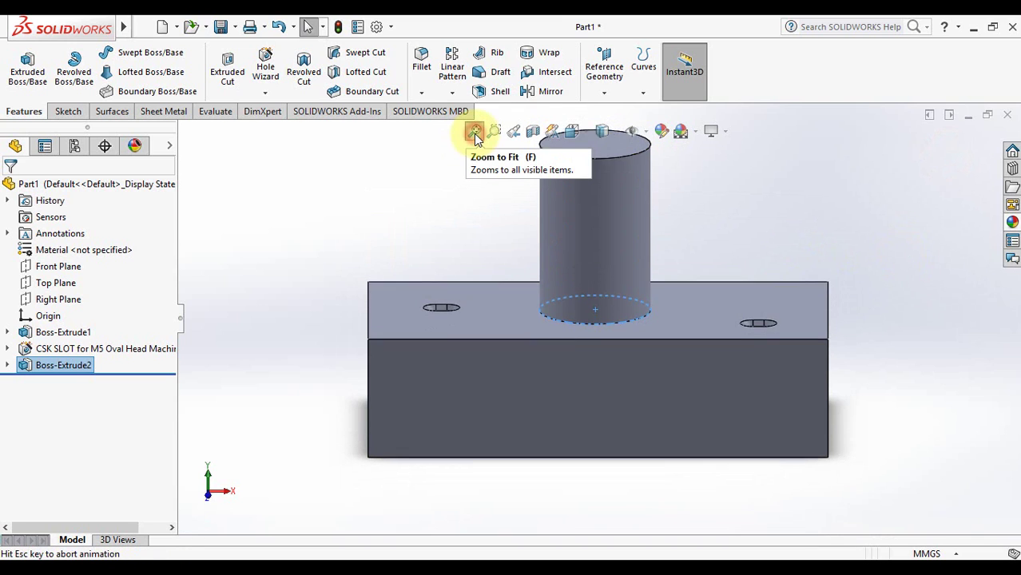
Start a Thread feature on the boss's top circular edge with the Metric Die type
click(265, 92)
click(289, 149)
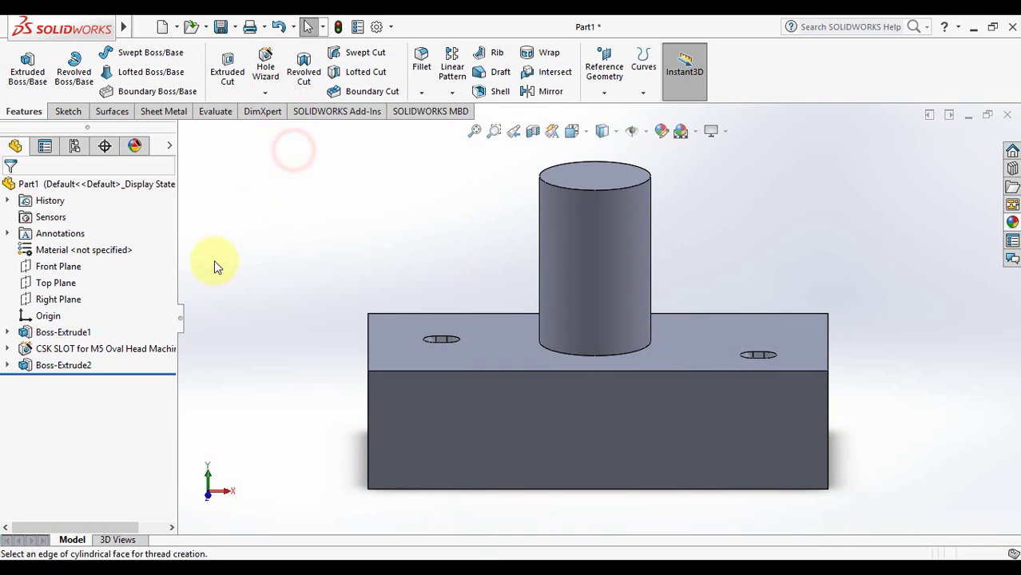
key(Return)
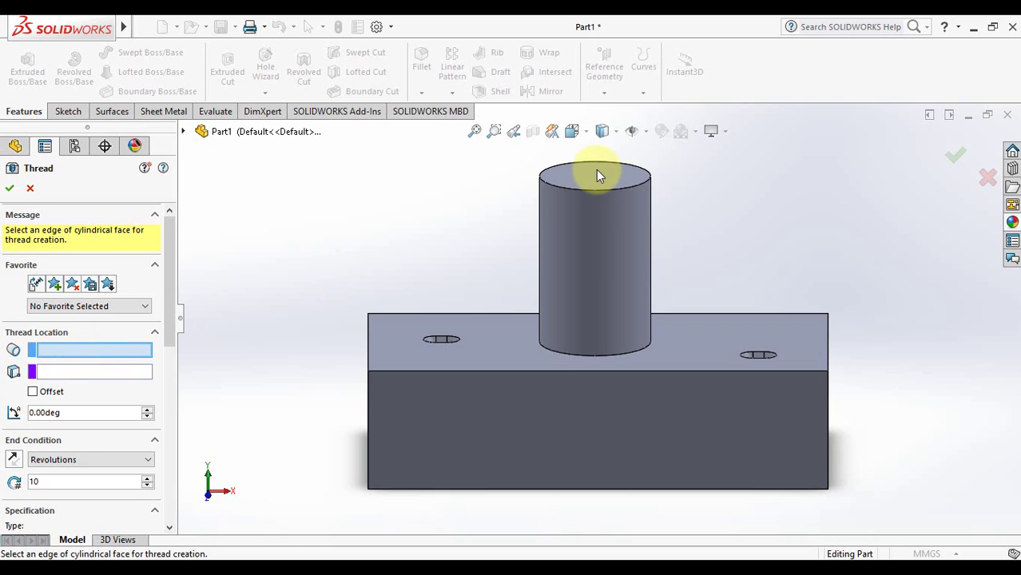
click(614, 190)
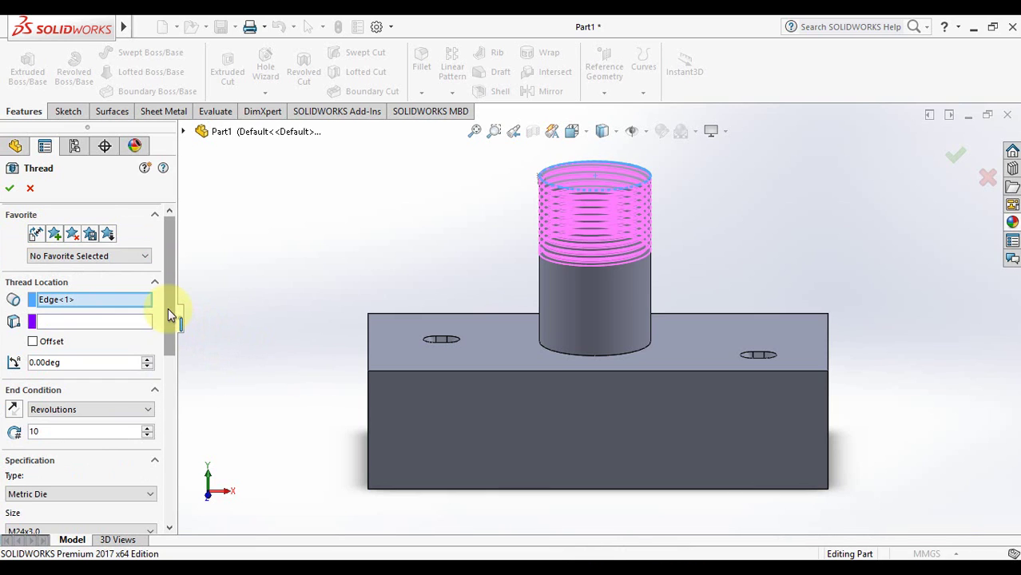
drag(169, 289, 160, 346)
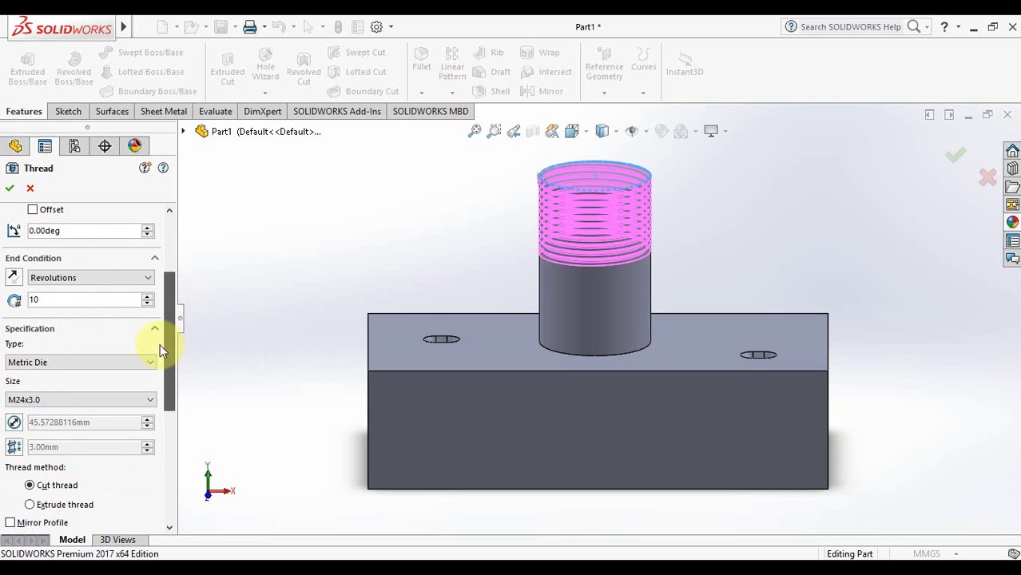
click(93, 361)
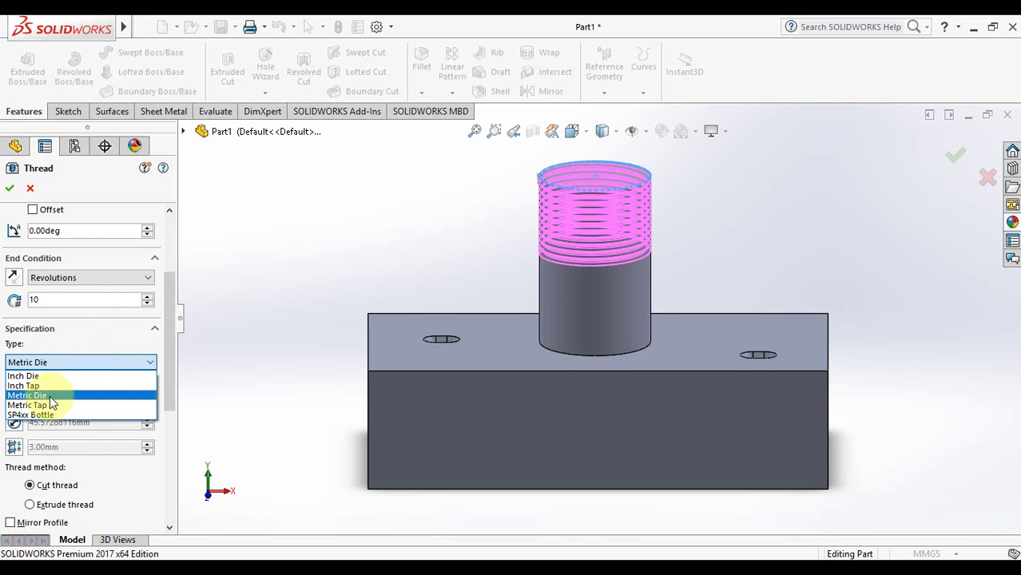
click(48, 395)
Set the thread size to M60x5.5
click(82, 398)
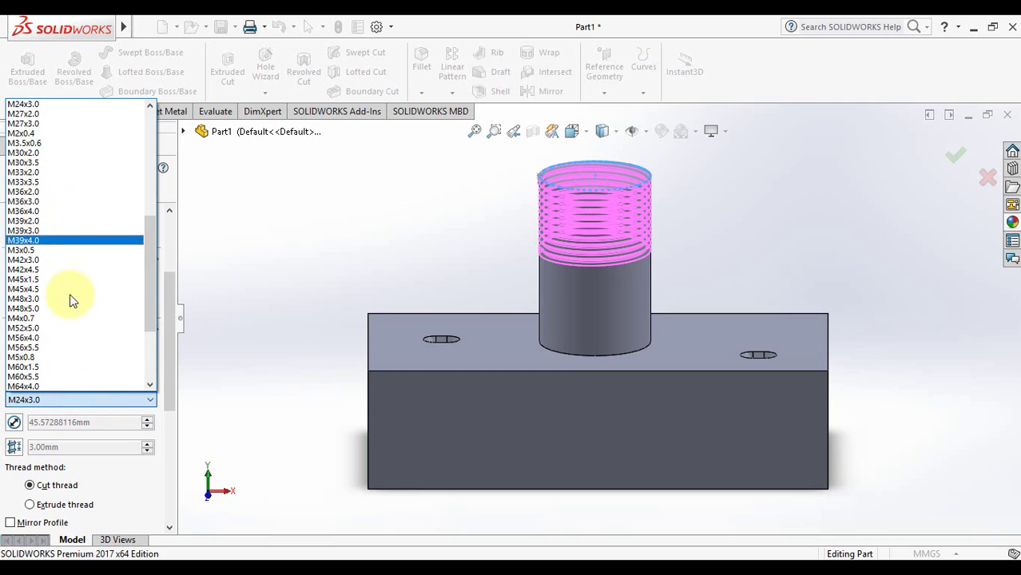
click(70, 347)
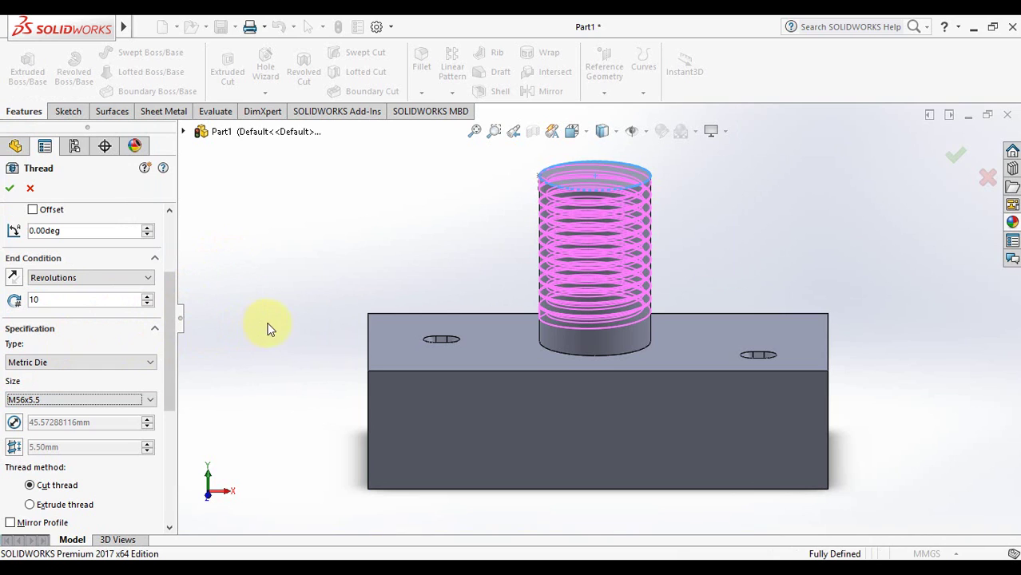
text(M5)
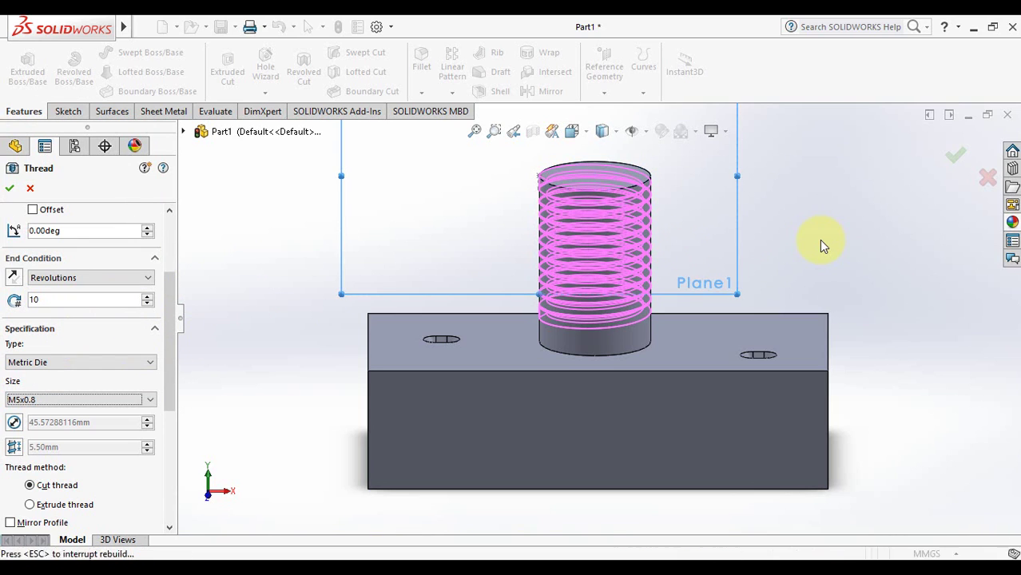
scroll(440, 282, down, 2)
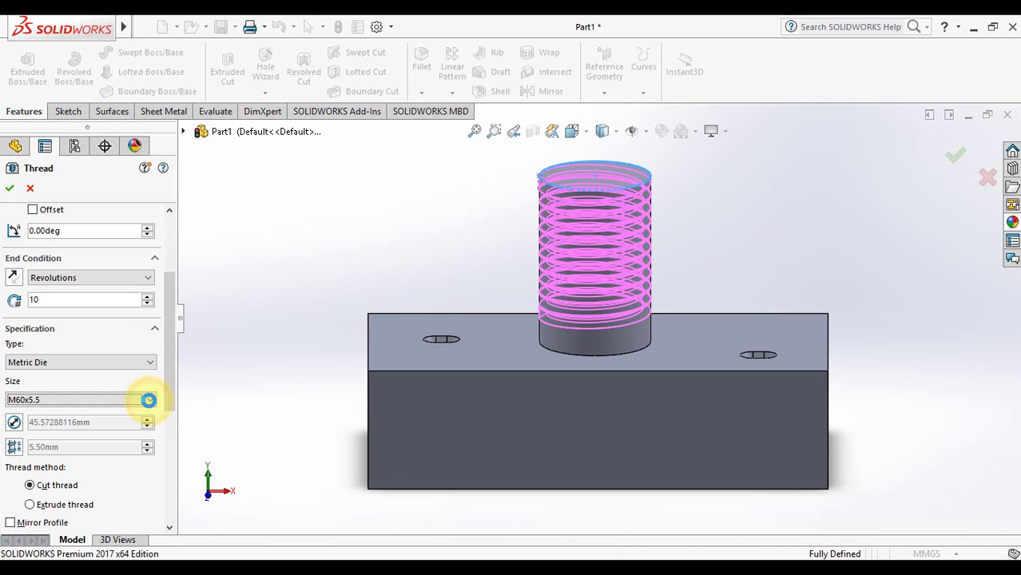
click(148, 399)
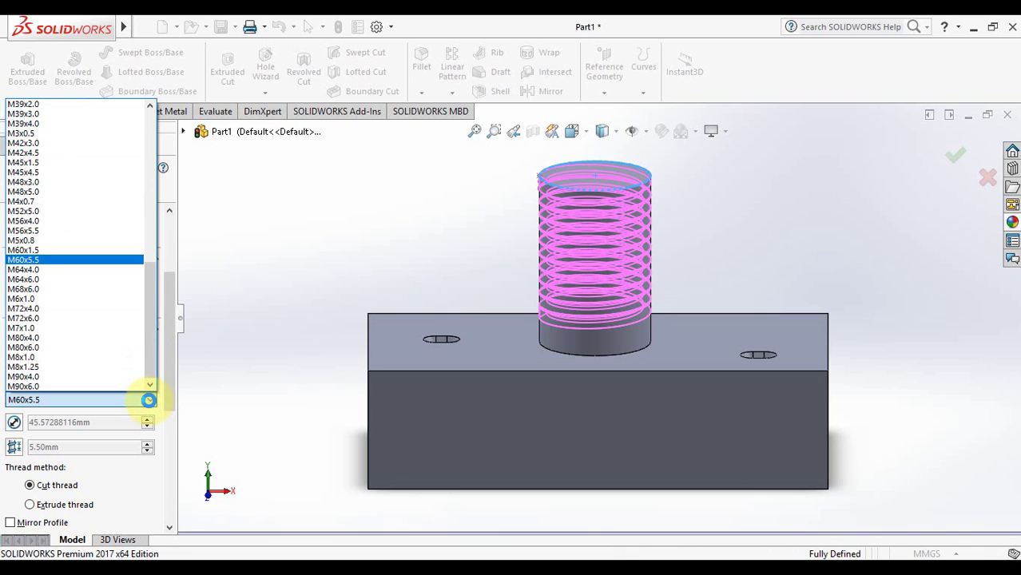
click(69, 260)
click(107, 339)
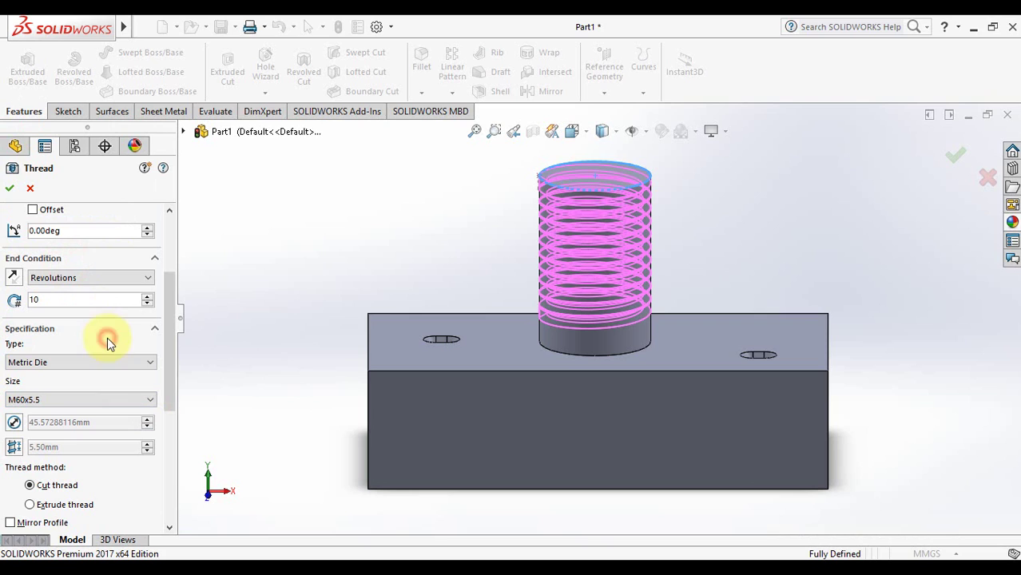
Set the thread's end condition to 12 revolutions and create the cut thread on the boss
click(144, 295)
click(144, 295)
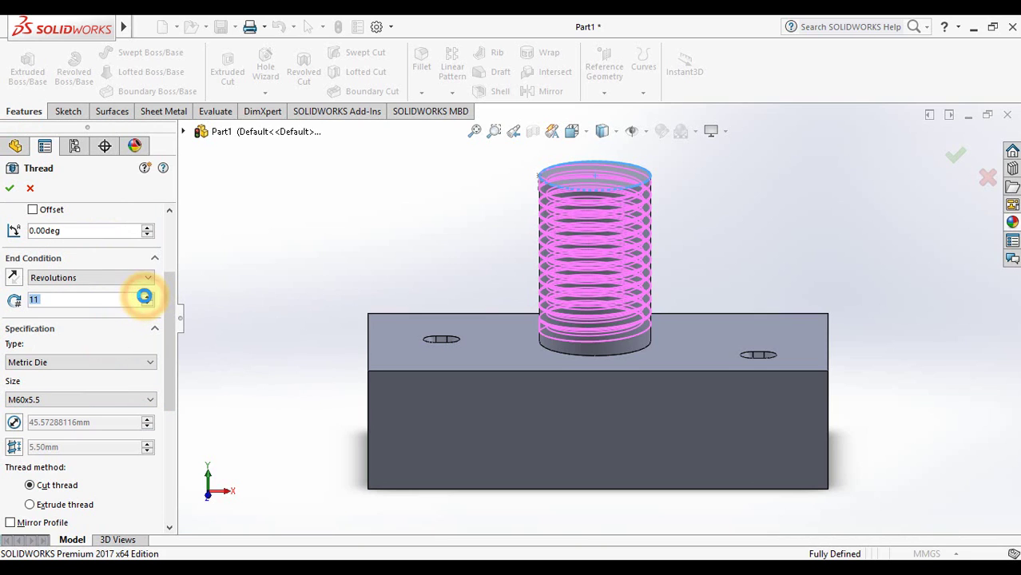
click(147, 296)
click(146, 297)
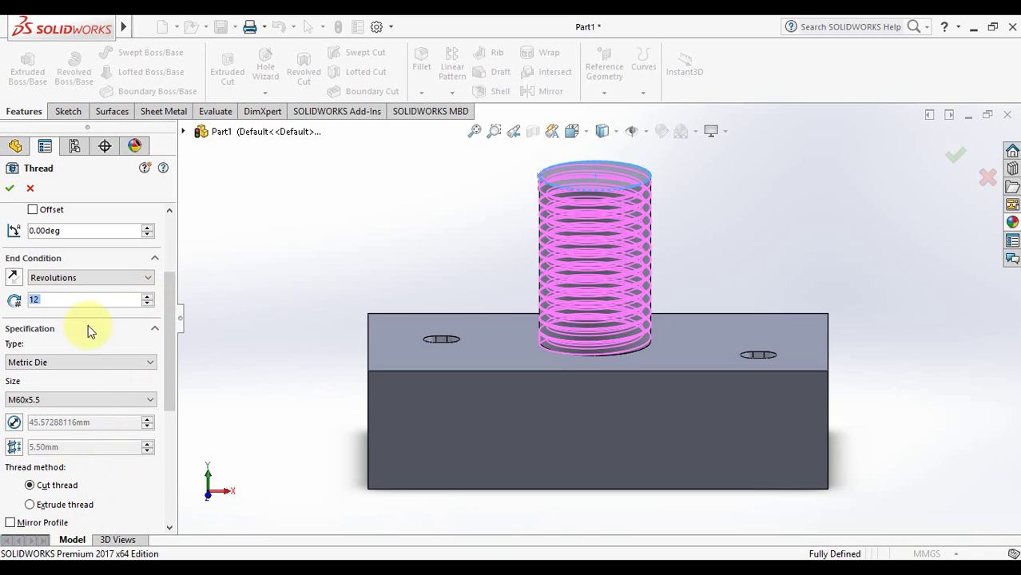
click(953, 156)
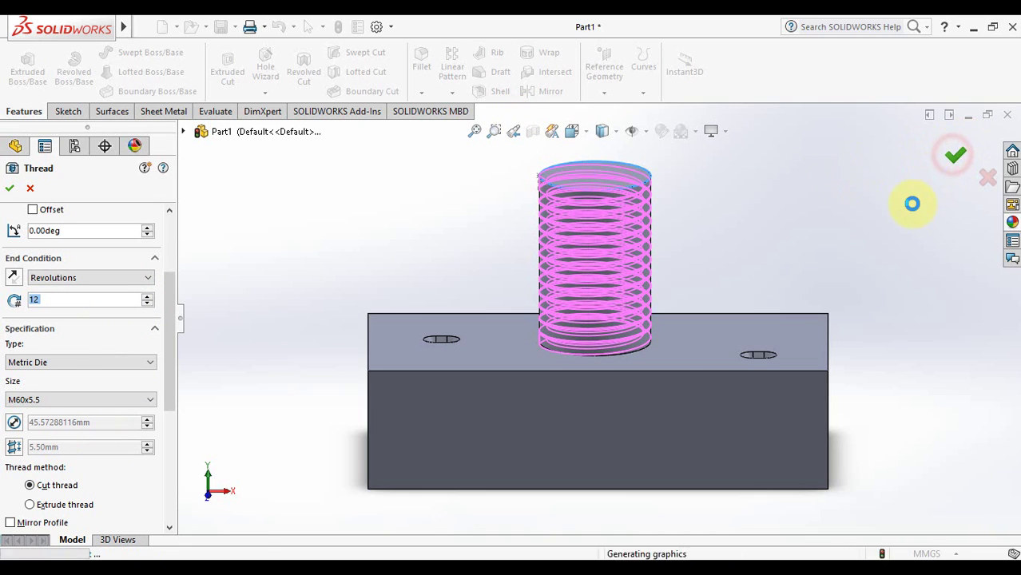
Inspect the threaded boss and the block from the front, above and below
key(Up)
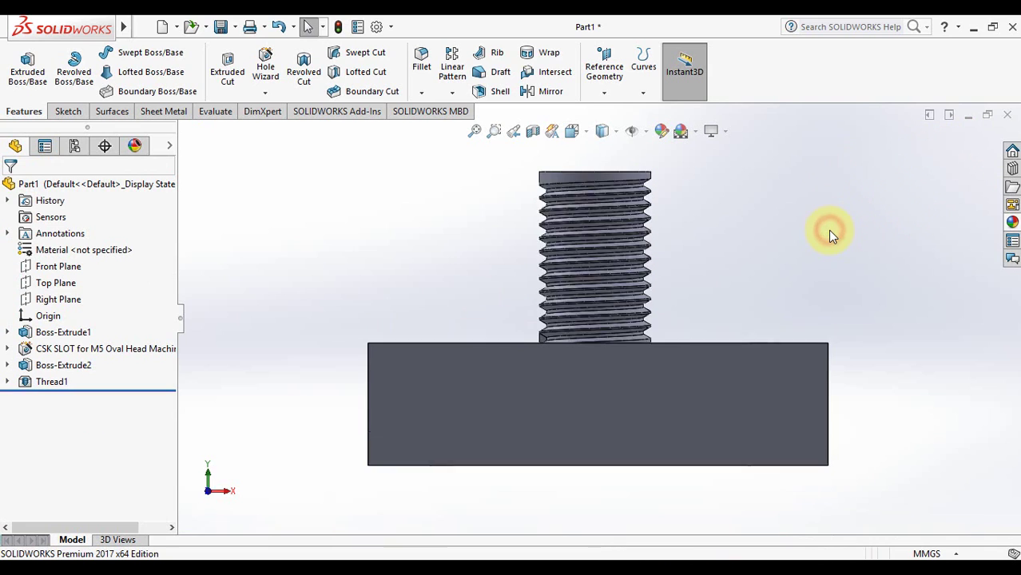
key(Down)
key(Down)
key(Down)
key(Down)
key(Down)
key(Down)
key(Down)
key(Down)
key(Down)
key(Down)
key(Down)
key(Down)
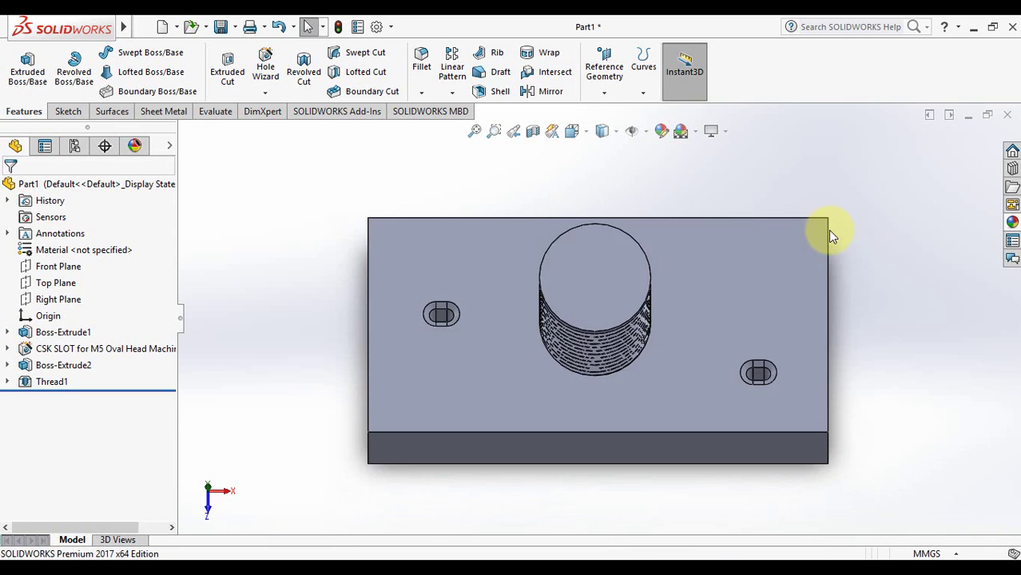
key(Down)
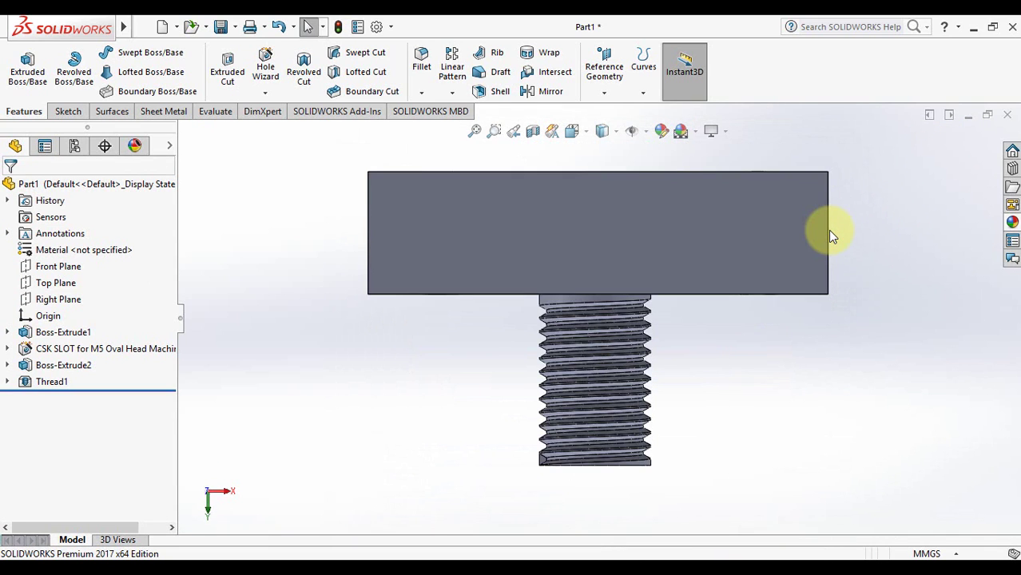
key(Up)
key(Up)
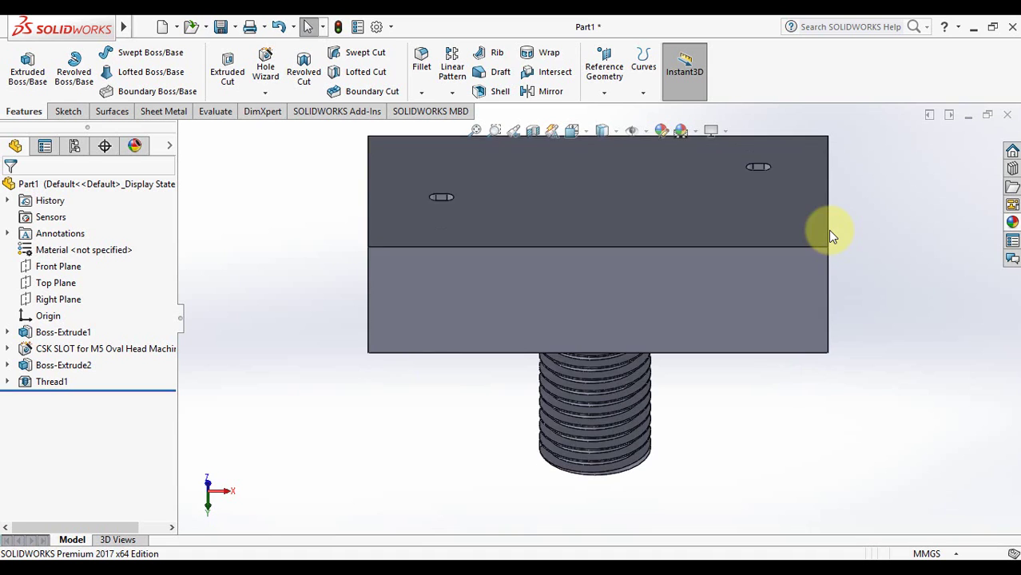
key(Down)
key(Down)
key(Up)
key(Up)
key(Up)
key(Up)
key(Up)
key(Up)
key(Up)
key(Up)
key(Up)
key(Up)
key(Up)
key(Up)
key(Up)
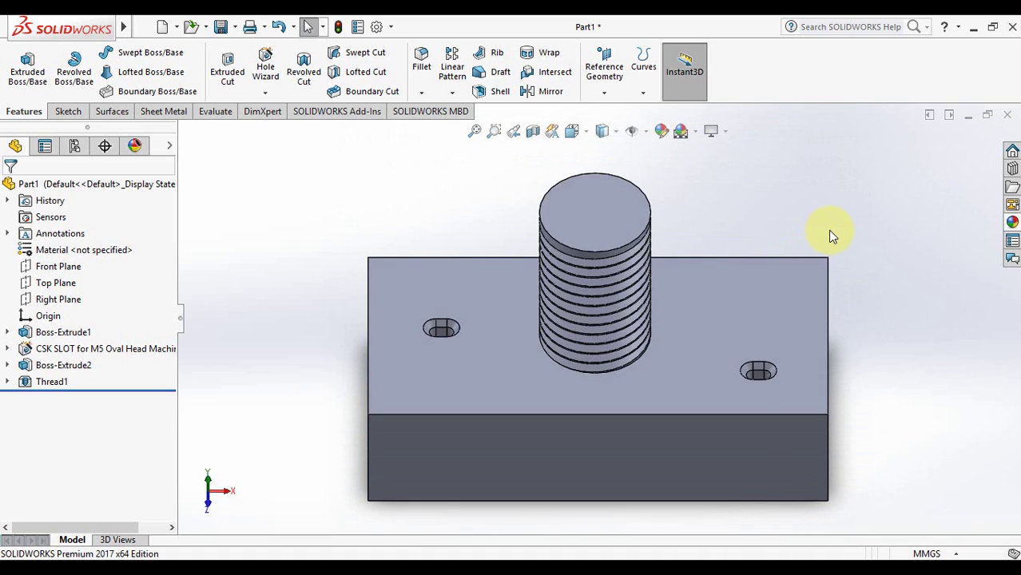
key(Down)
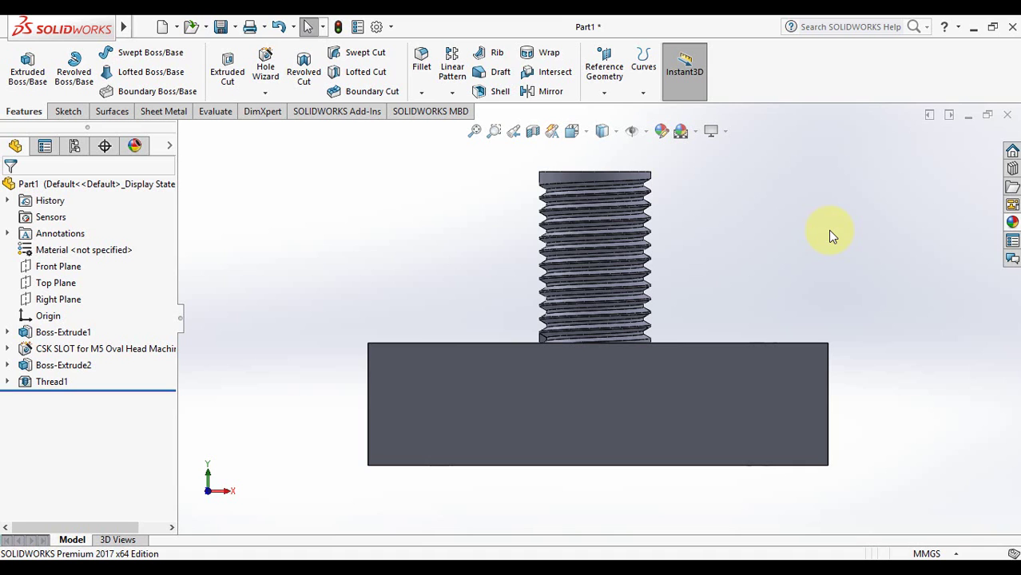
key(Up)
key(Down)
key(Up)
key(Up)
key(Up)
key(Up)
key(Up)
key(Up)
key(Up)
key(Up)
key(Up)
key(Up)
key(Up)
key(Up)
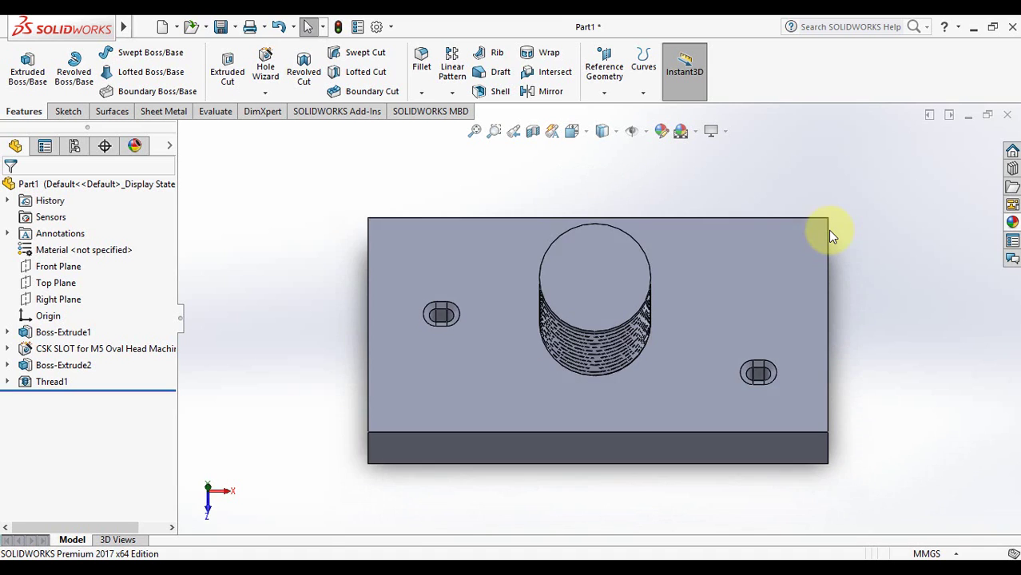
key(ctrl+1)
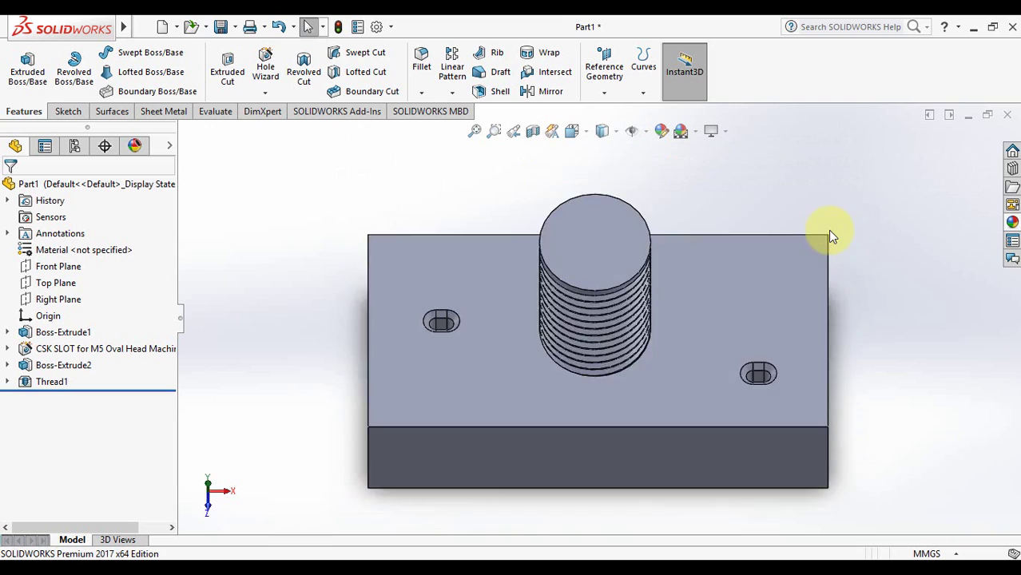
key(Up)
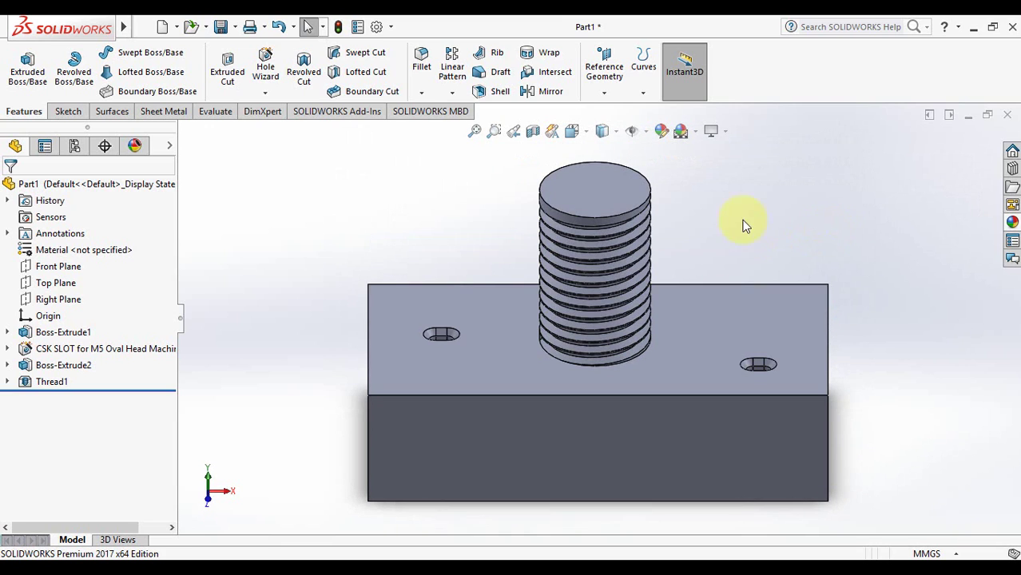
click(294, 205)
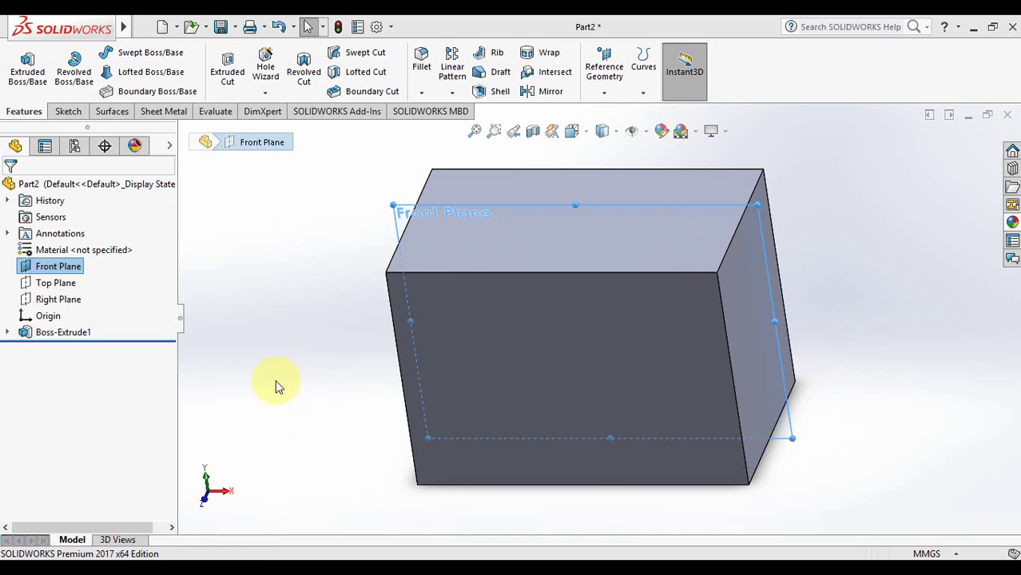
click(339, 226)
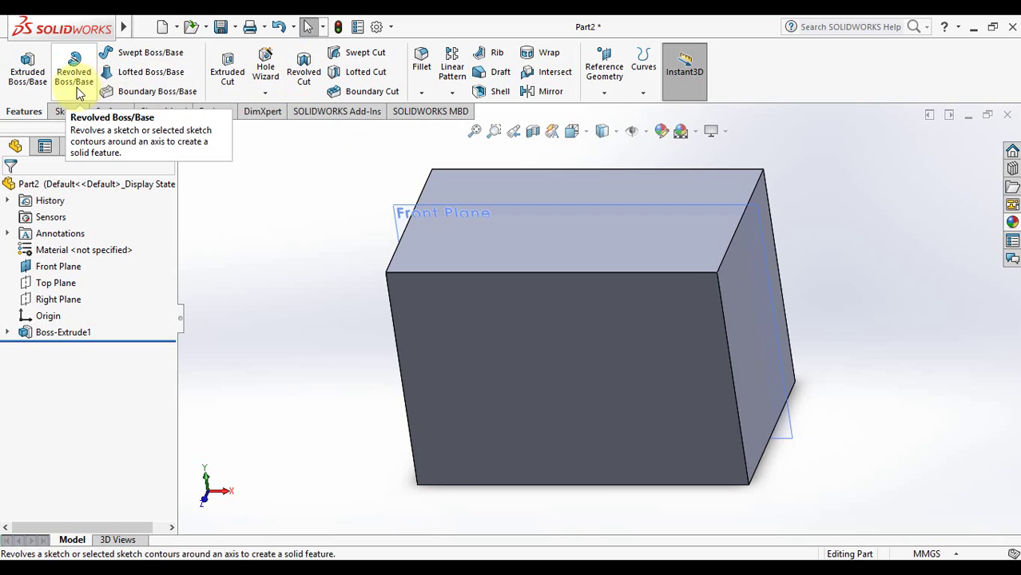
click(276, 219)
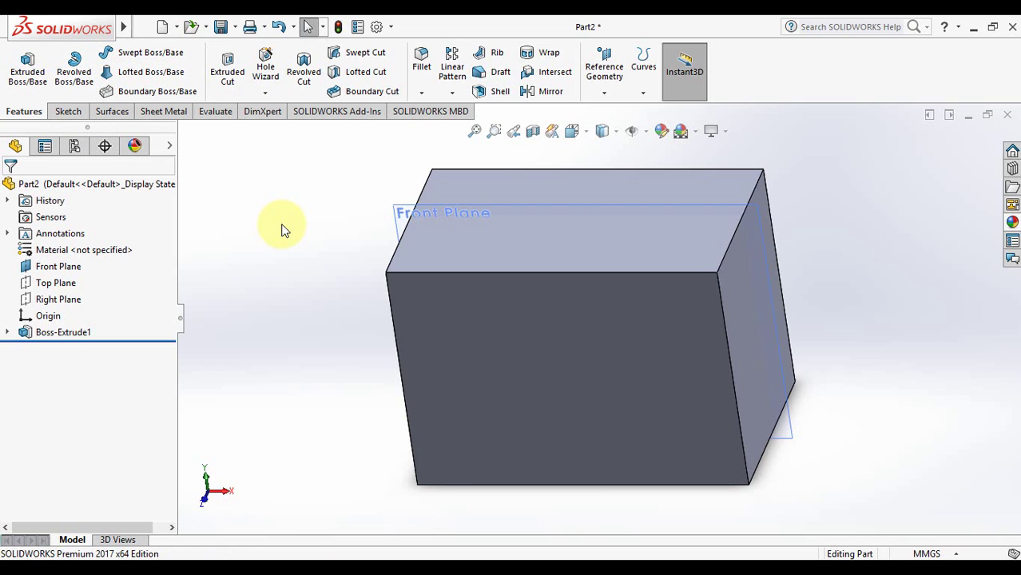
click(289, 367)
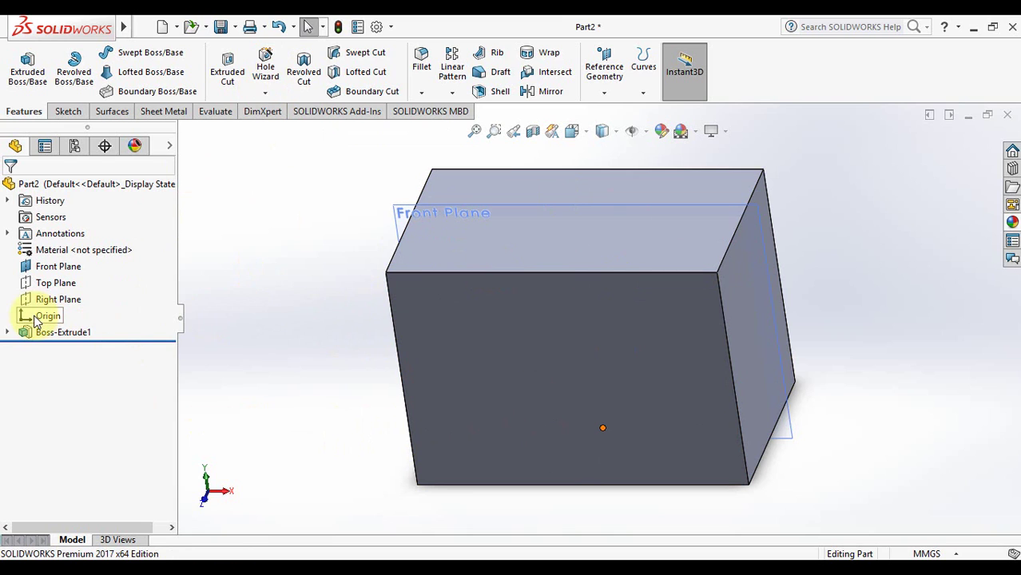
Sketch a vertical line on the Front Plane from the midpoint of the block's top edge to the origin, and exit the sketch
right_click(51, 272)
click(131, 243)
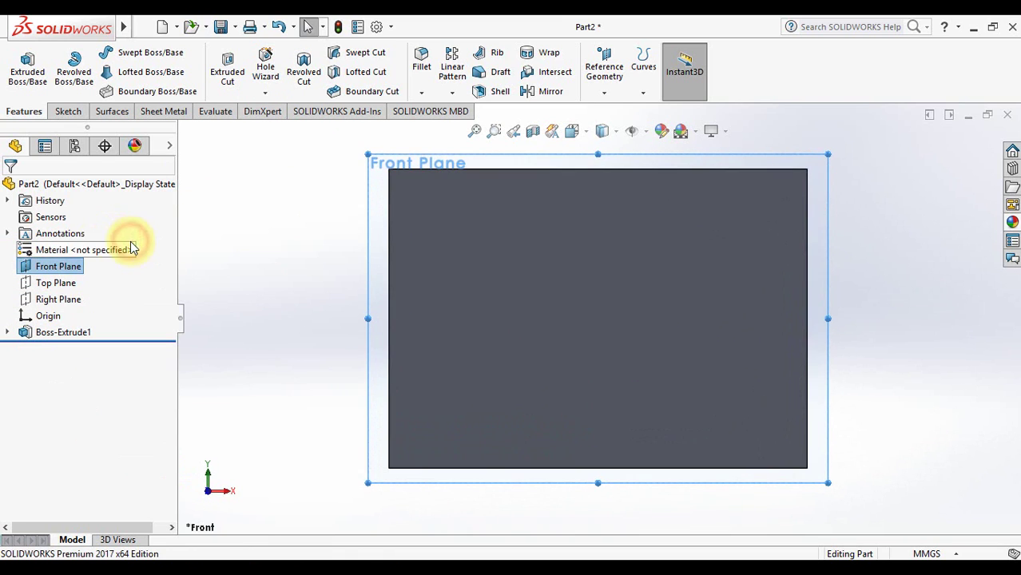
click(76, 116)
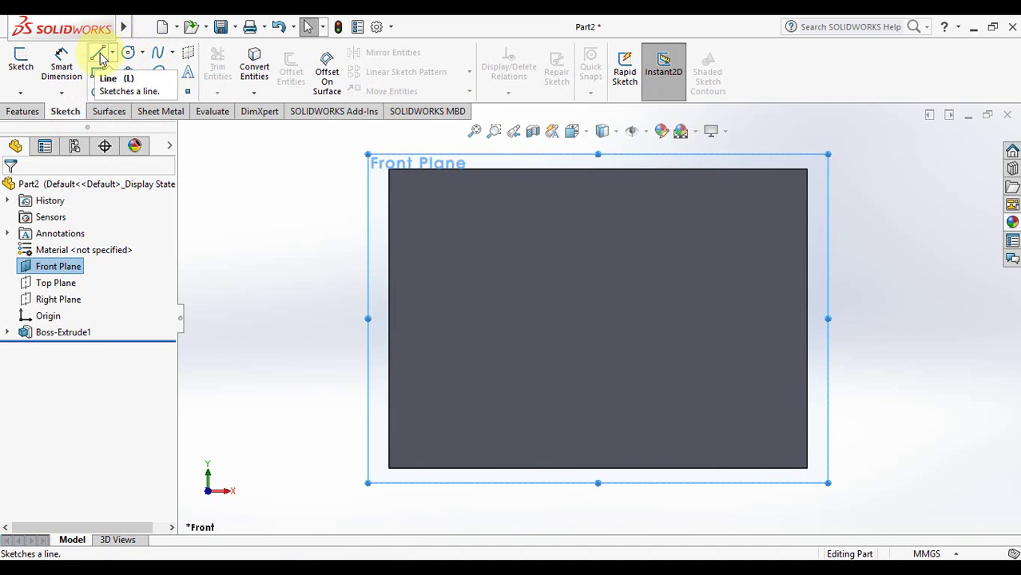
click(98, 52)
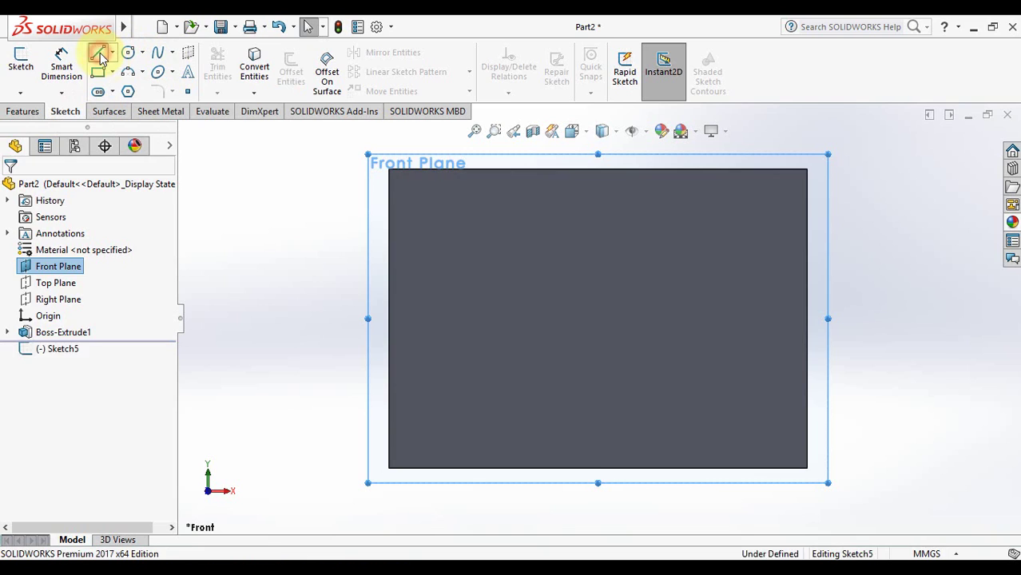
click(598, 166)
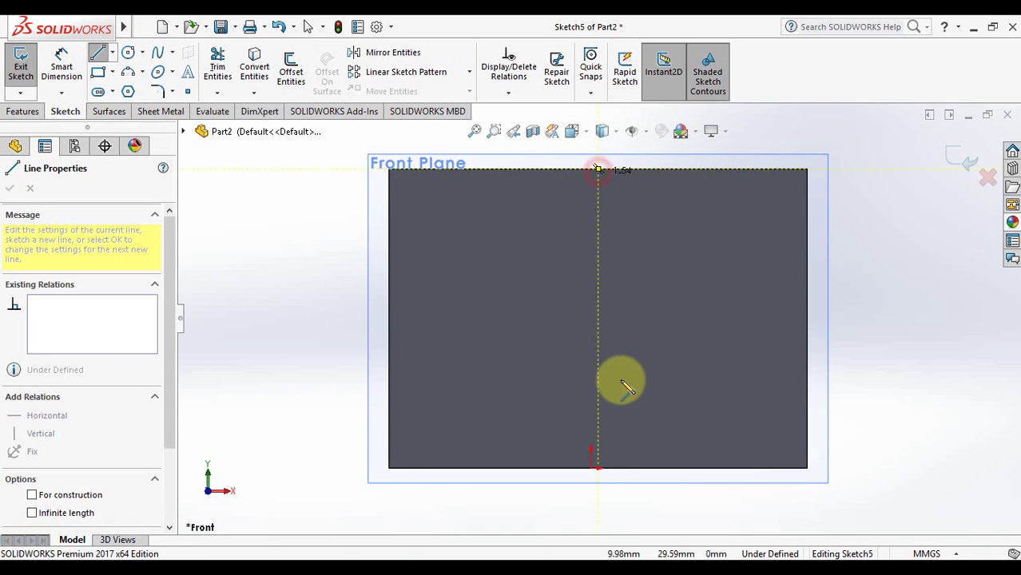
click(599, 468)
click(951, 155)
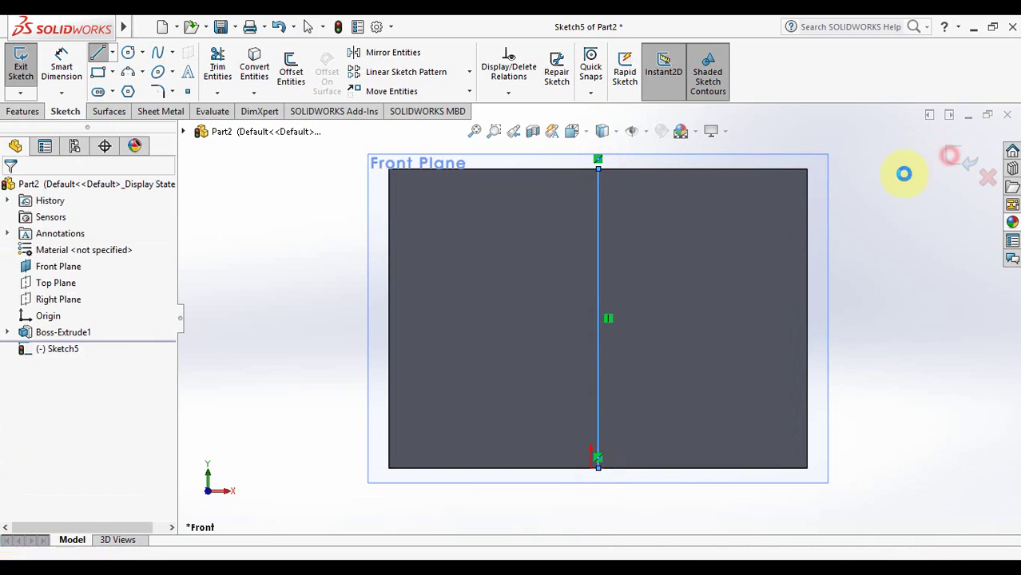
click(952, 155)
click(237, 369)
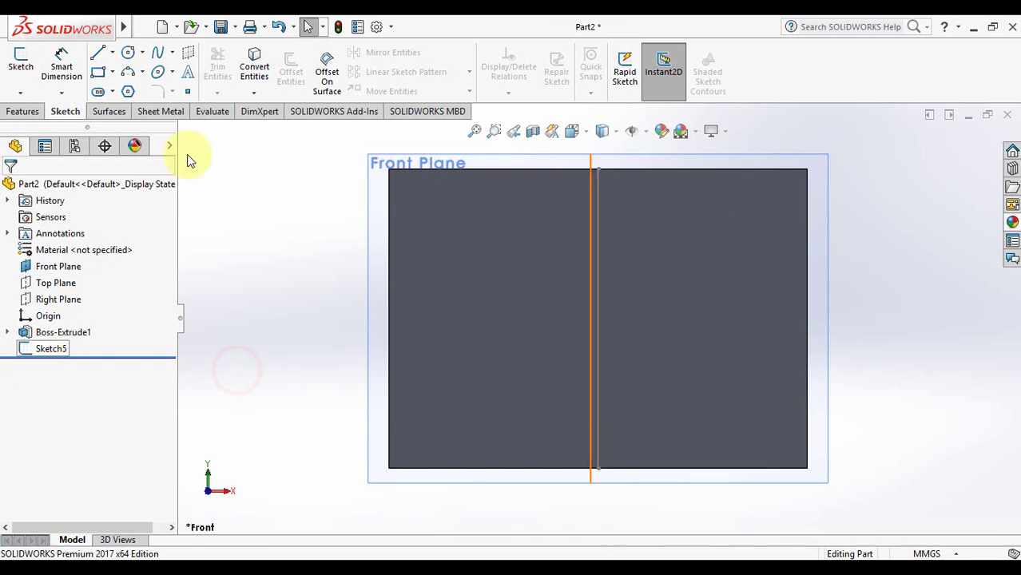
In a new Front Plane sketch, draw a 7-sided inscribed-circle polygon about 25 mm in diameter overlapping the block's right edge near its upper corner
click(128, 92)
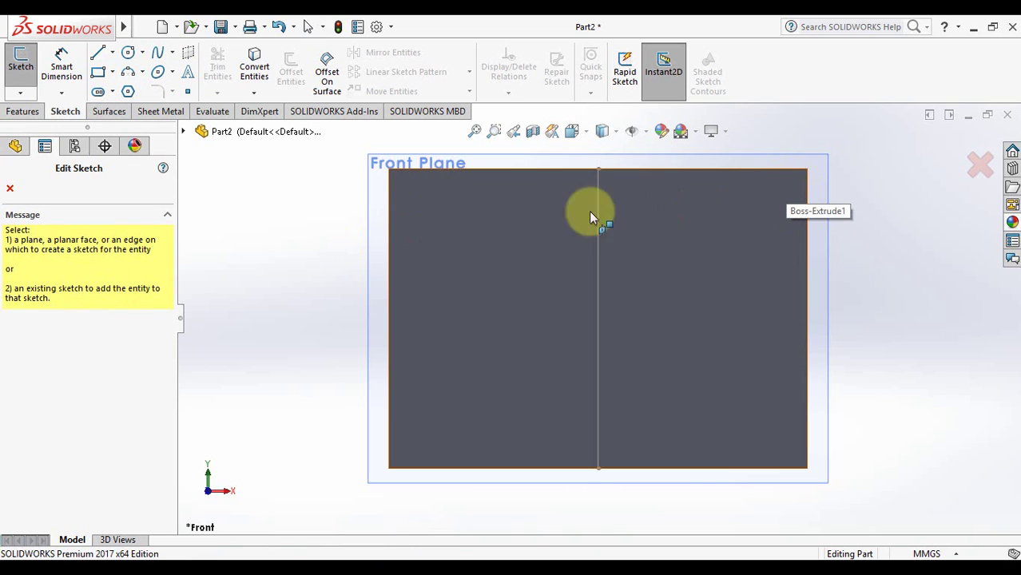
click(379, 166)
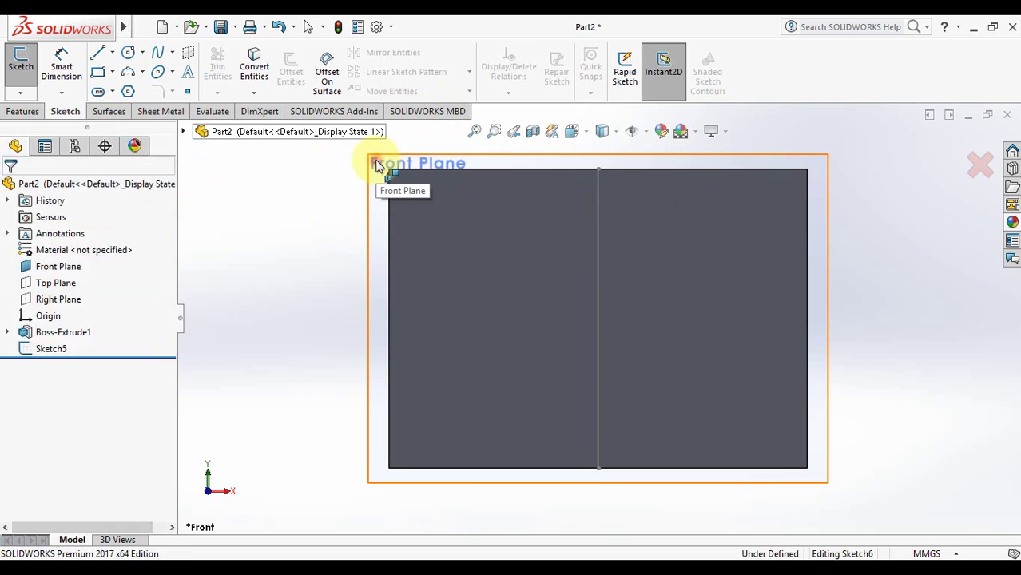
click(786, 221)
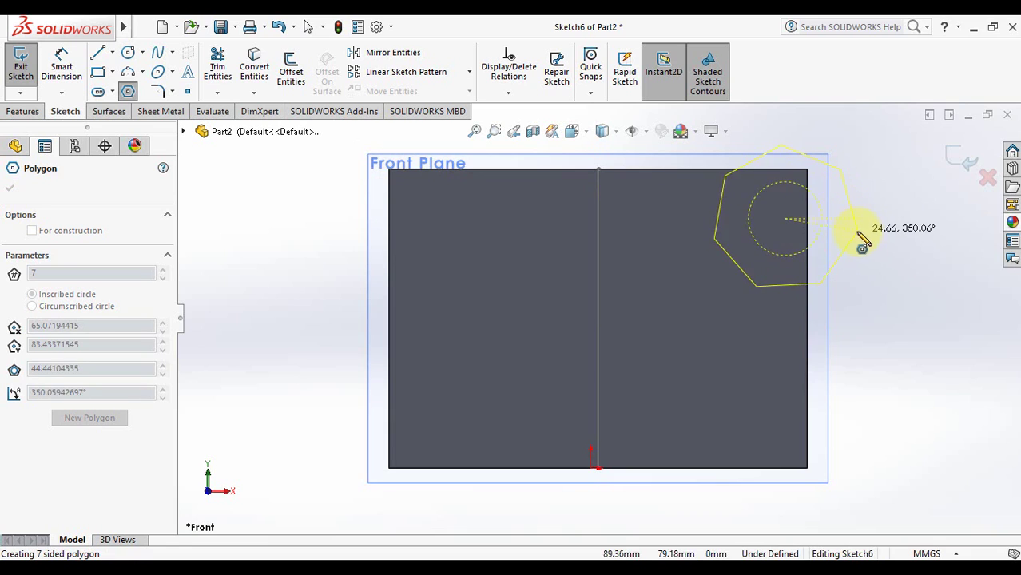
click(828, 236)
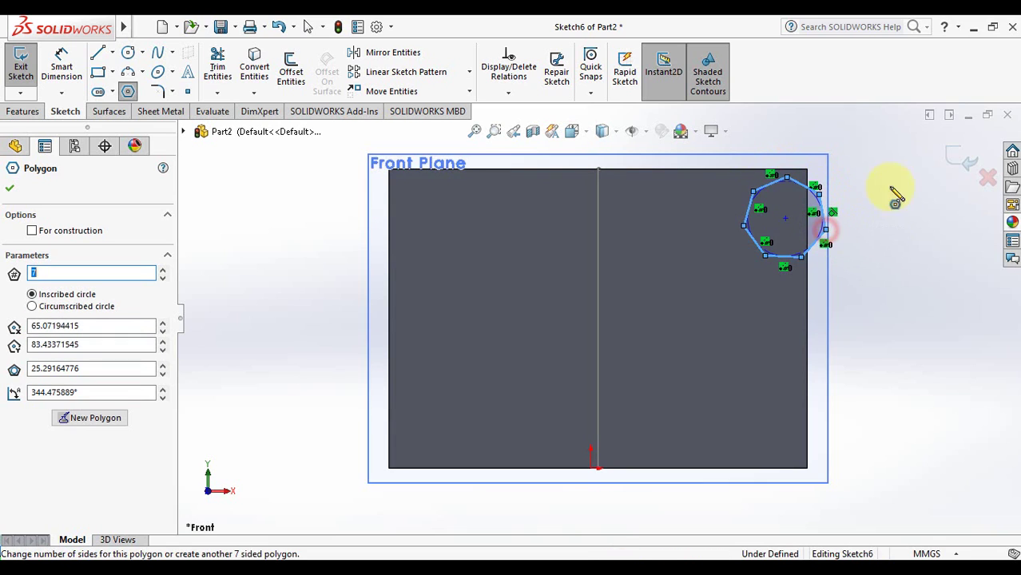
click(959, 156)
click(915, 312)
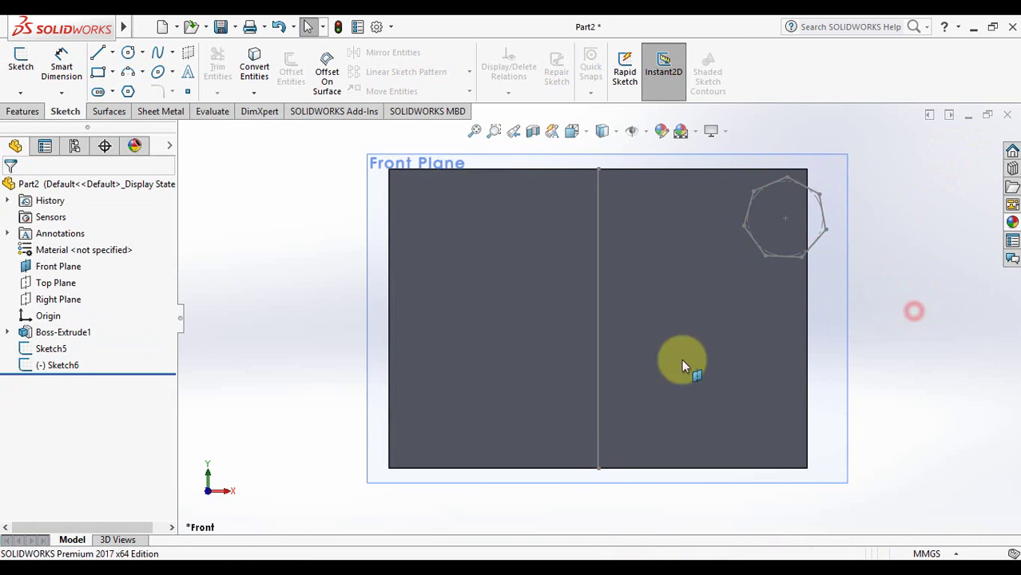
In a new Front Plane sketch, draw a closed arrow-like line profile crossing the block's right edge near the lower corner, and exit the sketch
click(102, 56)
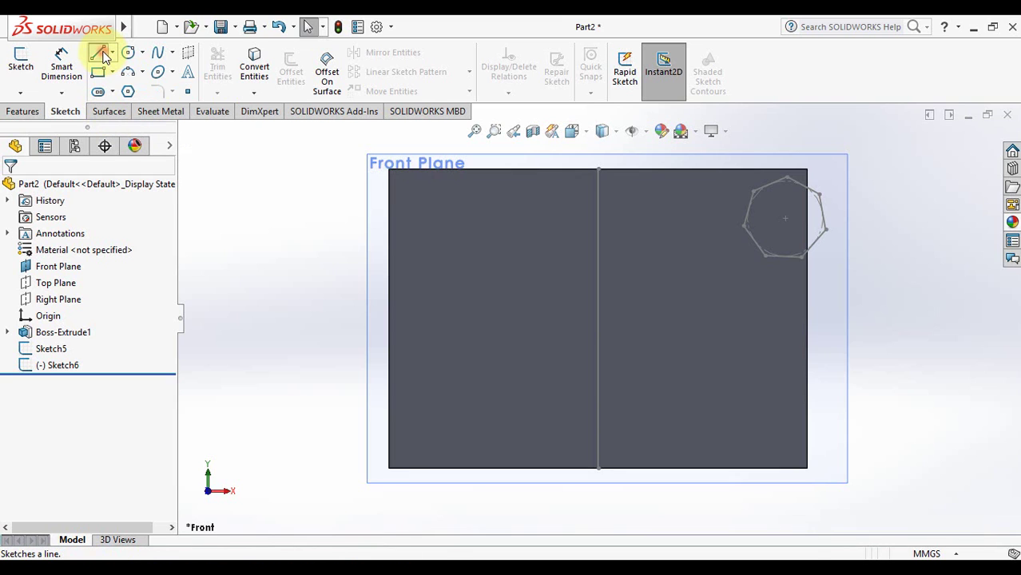
click(373, 174)
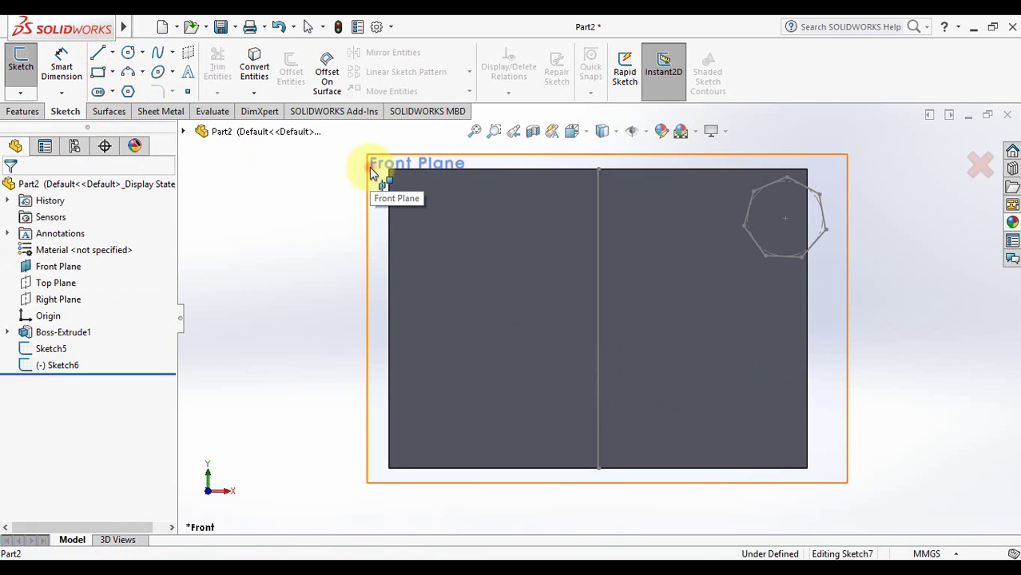
click(773, 366)
click(745, 391)
click(774, 410)
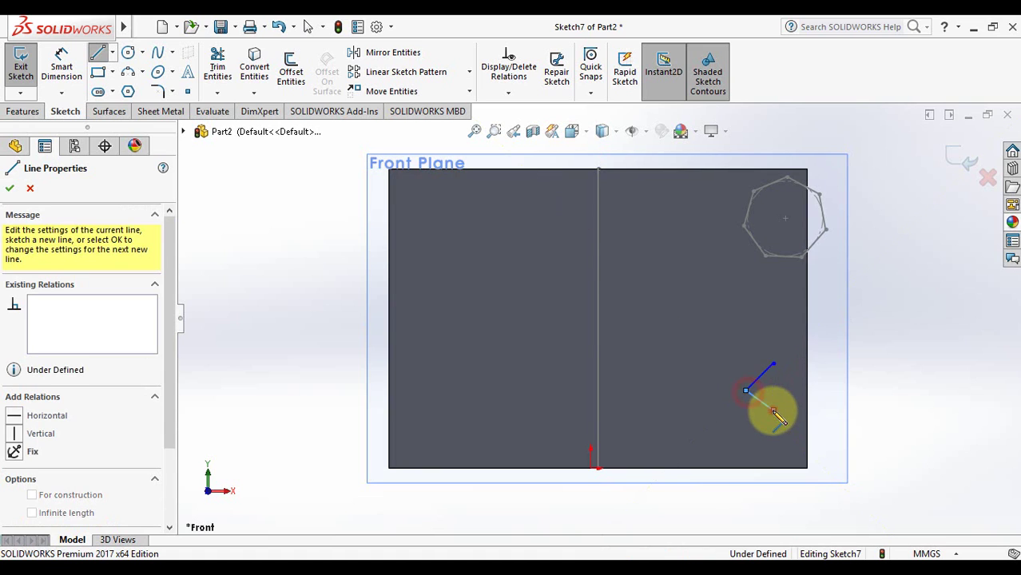
click(725, 434)
click(824, 411)
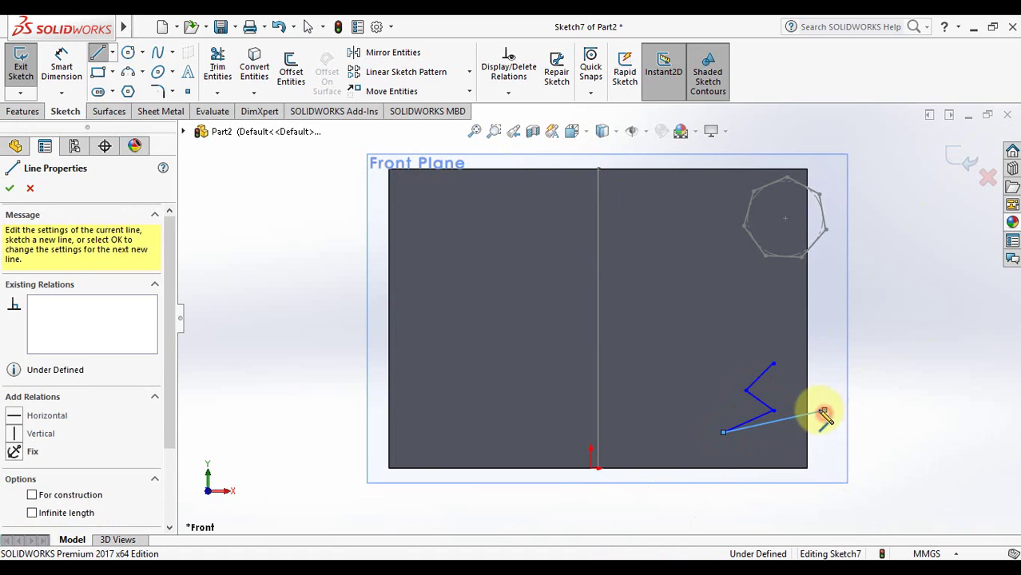
click(774, 365)
click(966, 160)
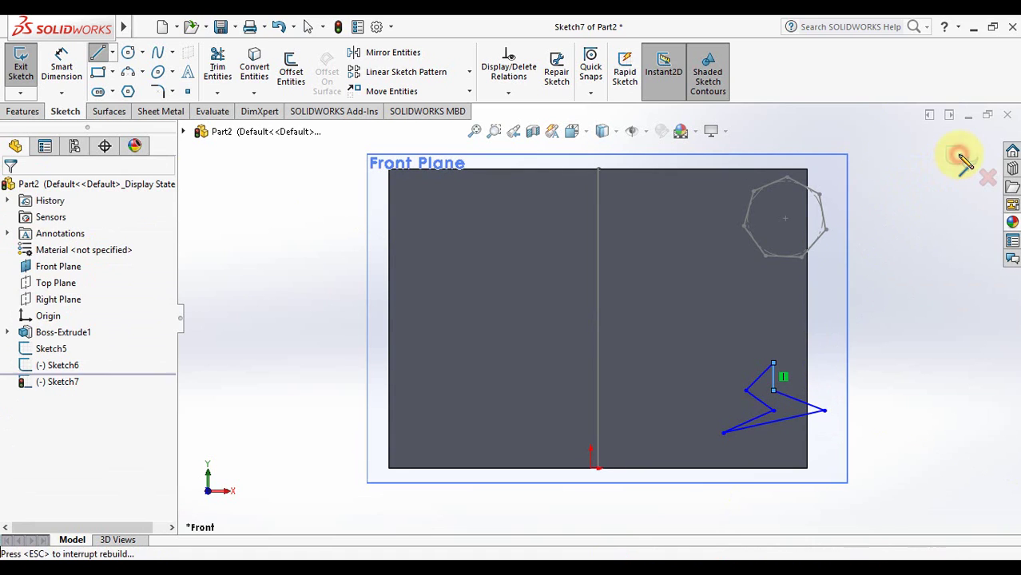
click(951, 416)
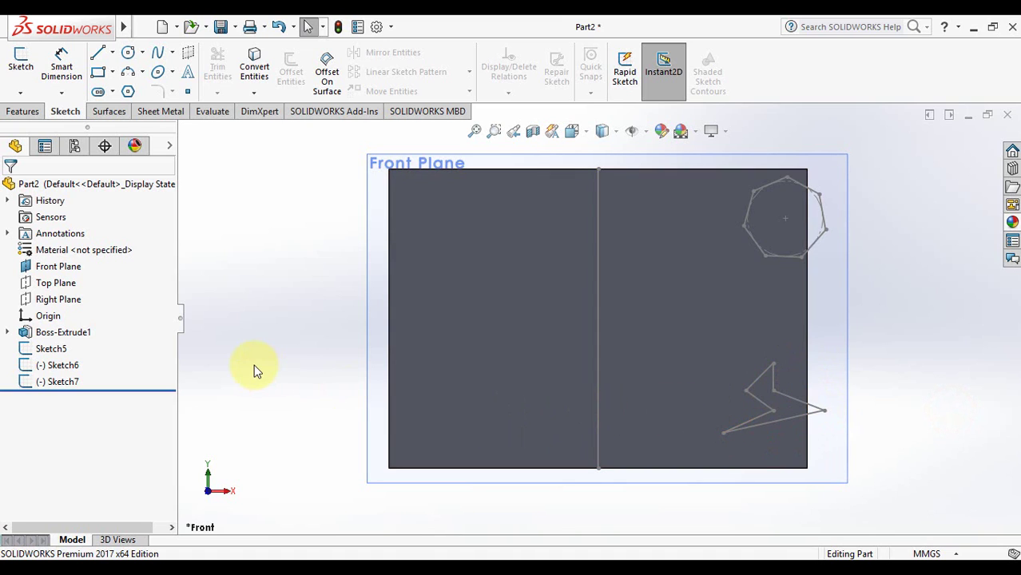
Hide the Front Plane and clear the selection
click(57, 268)
click(96, 244)
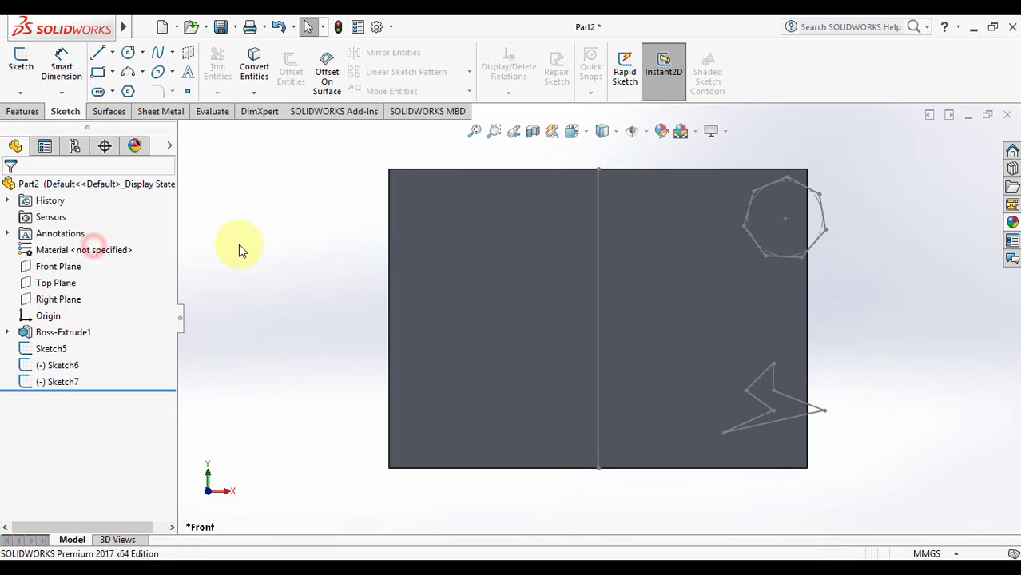
click(239, 249)
Create a 360° revolved cut from the polygon sketch, using the vertical centre line sketch as the axis of revolution
key(Down)
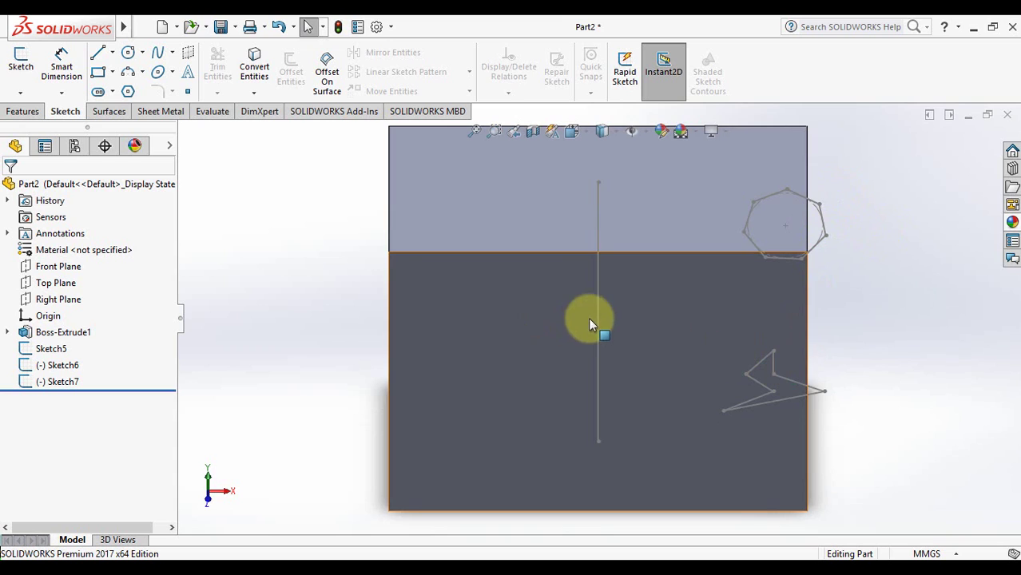
click(23, 111)
click(313, 68)
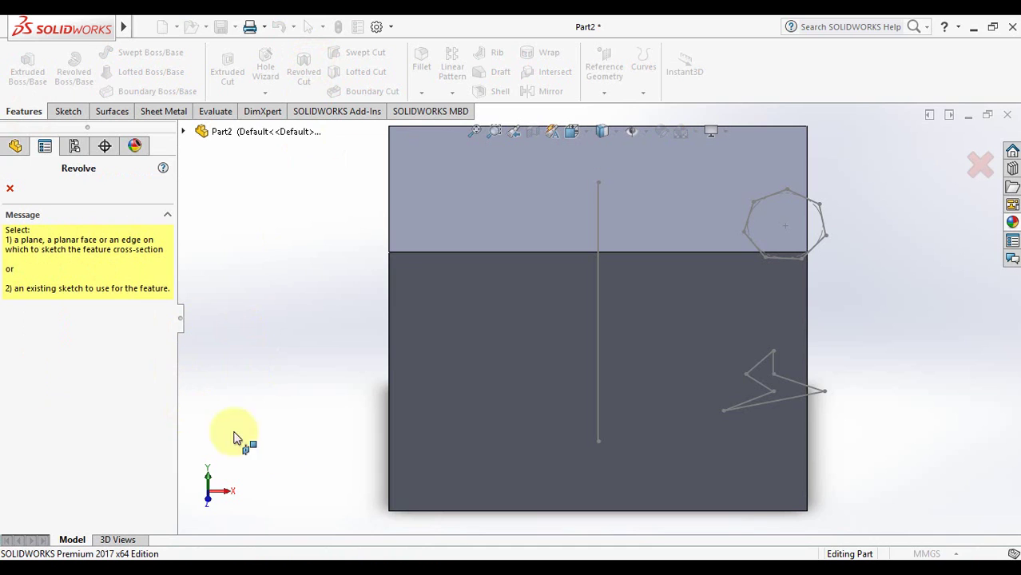
click(827, 229)
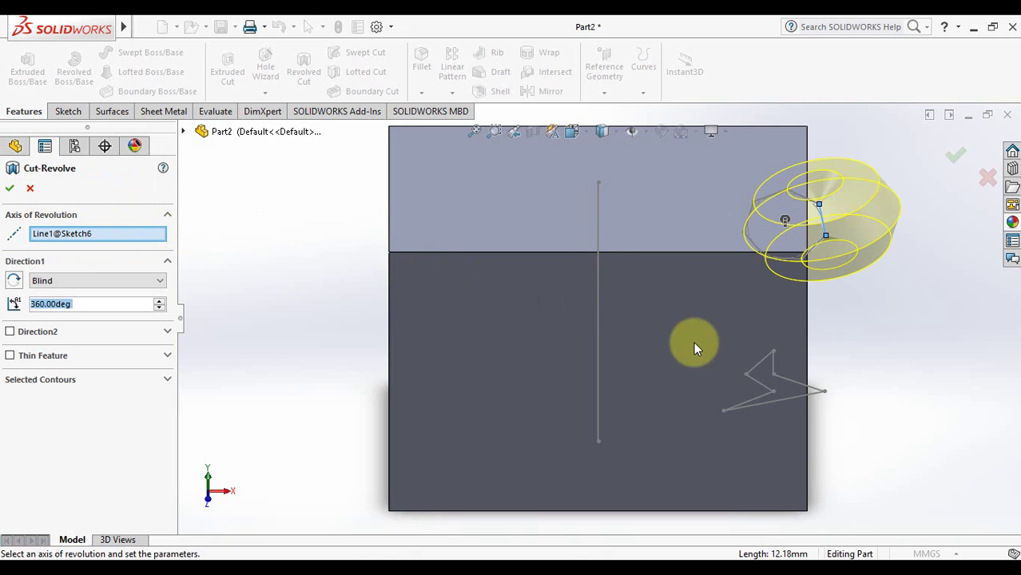
click(599, 344)
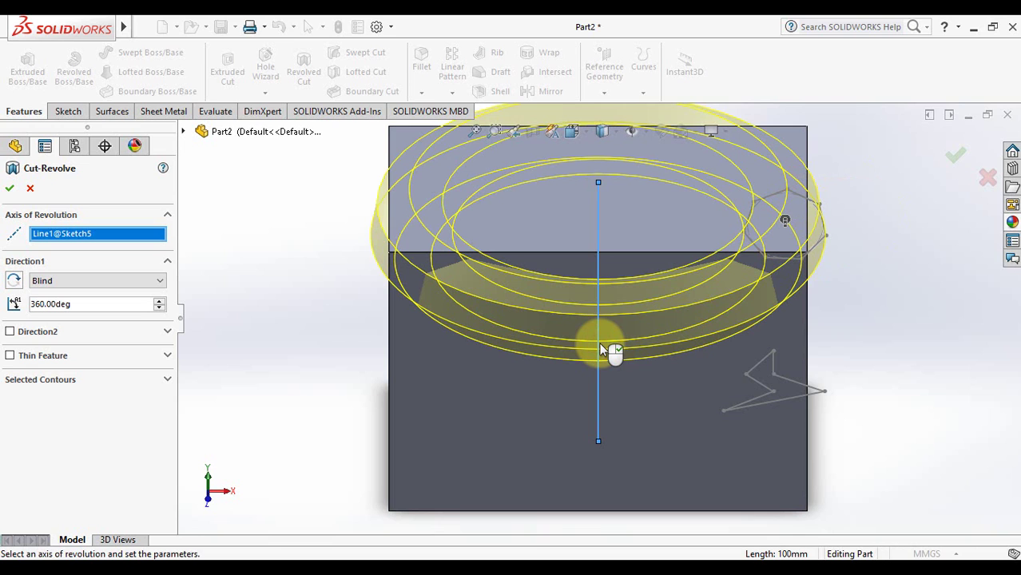
click(474, 131)
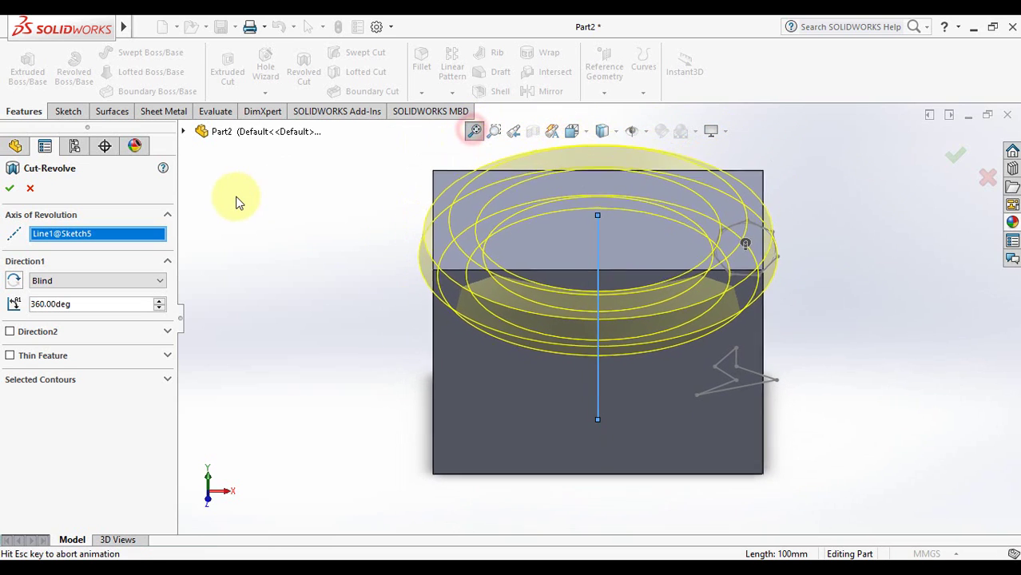
key(ctrl+5)
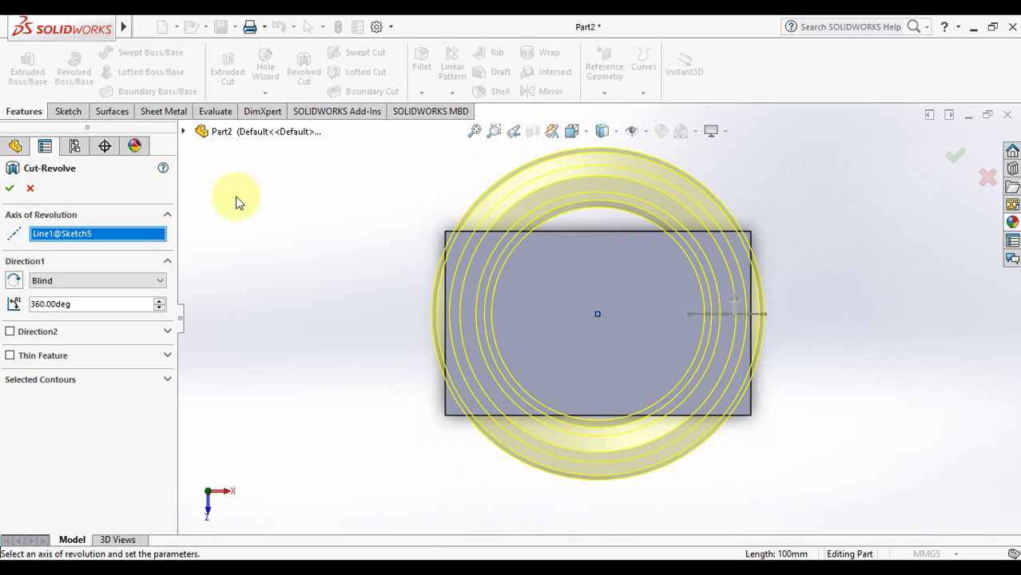
key(Up)
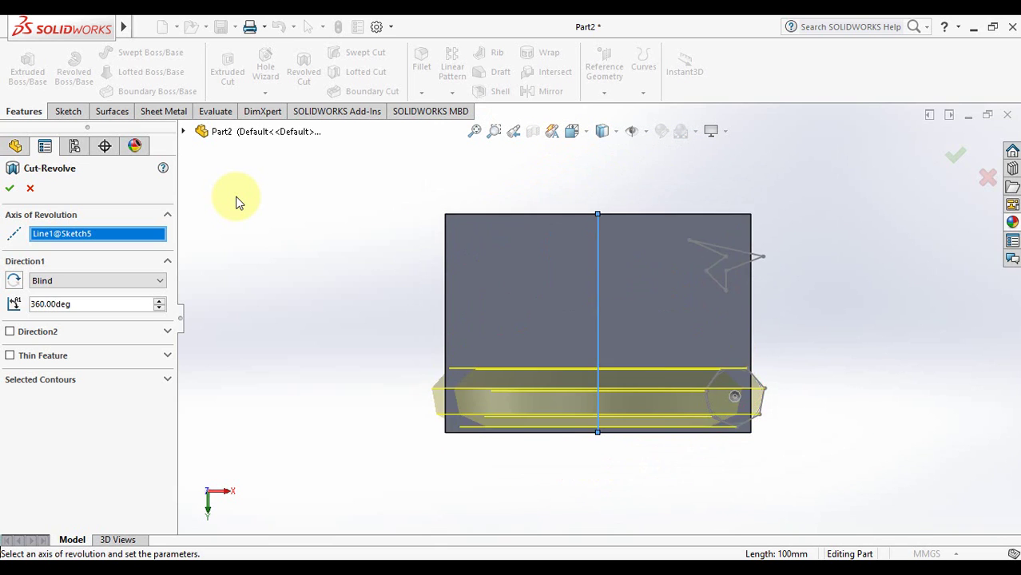
key(ctrl+1)
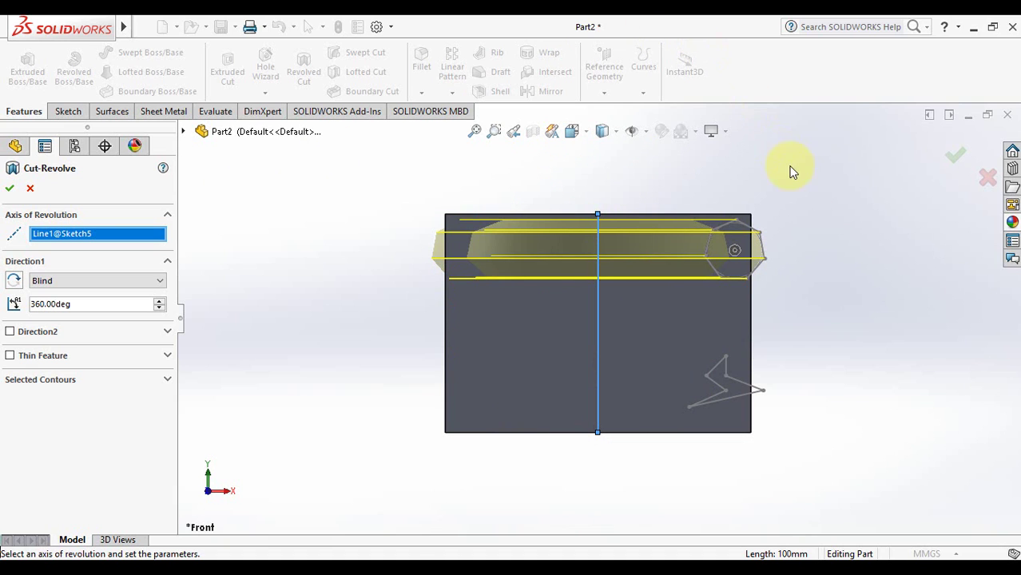
click(959, 159)
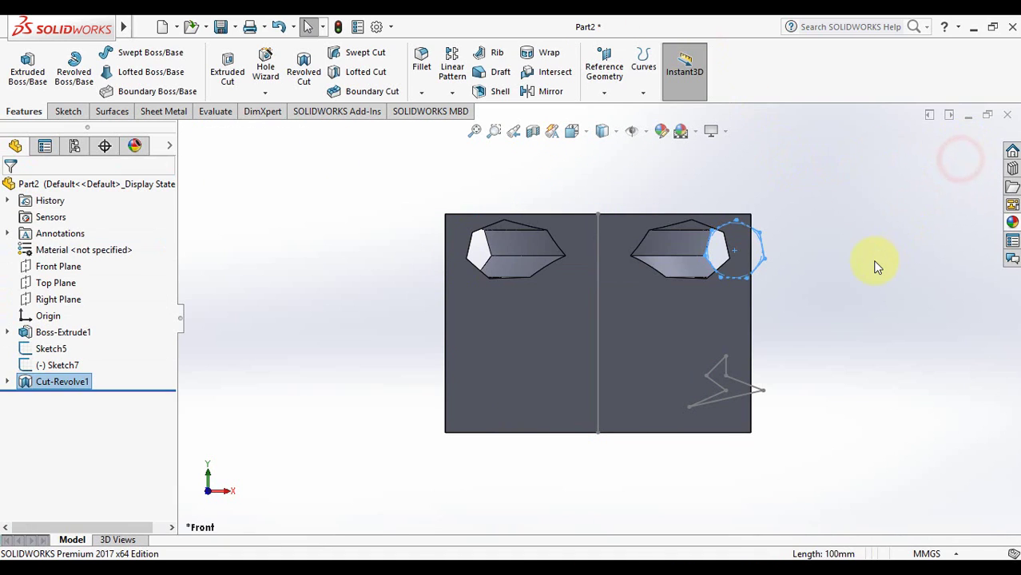
Examine the revolved cut in the block from the front, above, behind and below
key(Down)
key(Down)
key(Down)
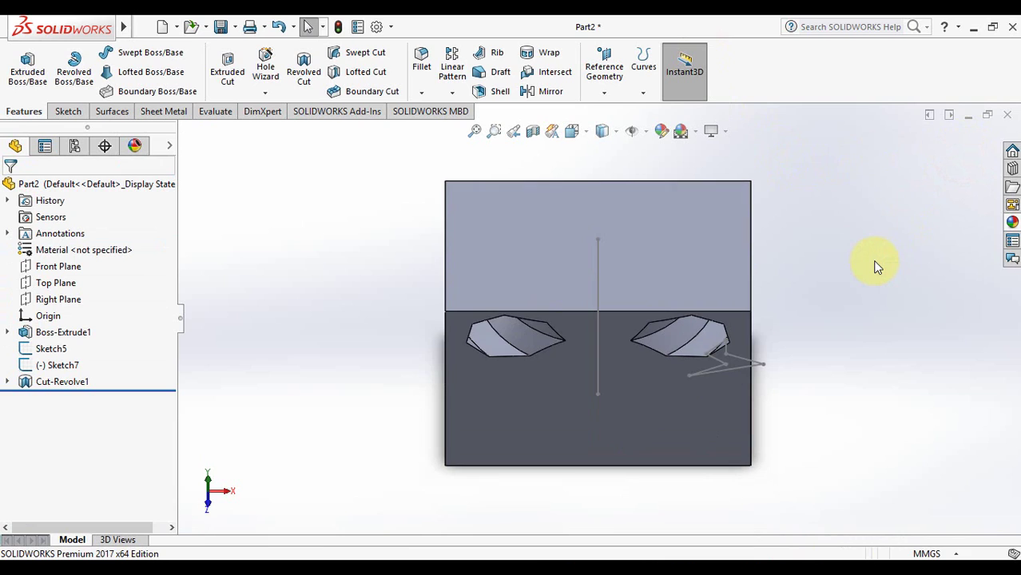
key(Down)
key(Down)
key(Down)
key(Down)
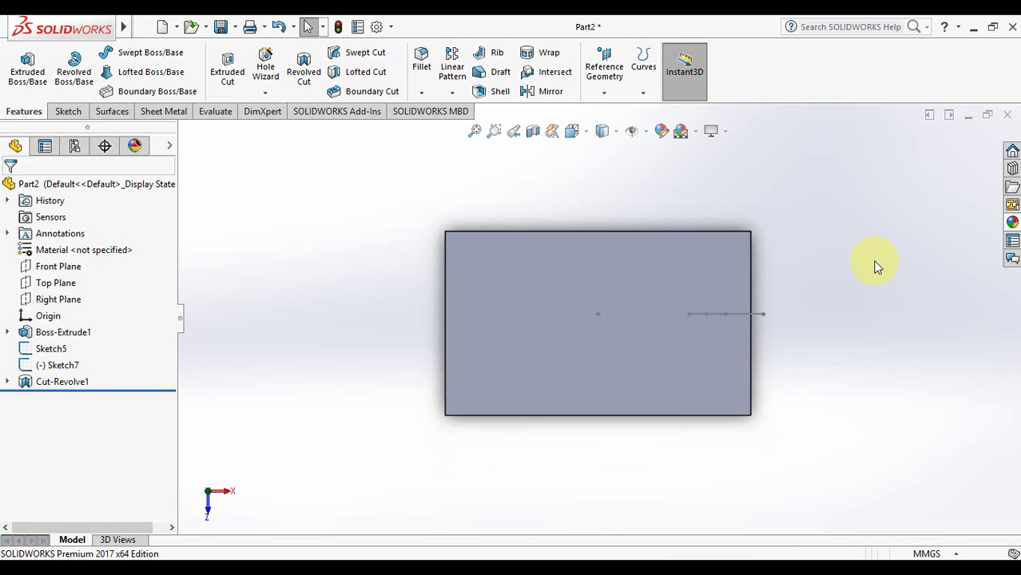
key(Down)
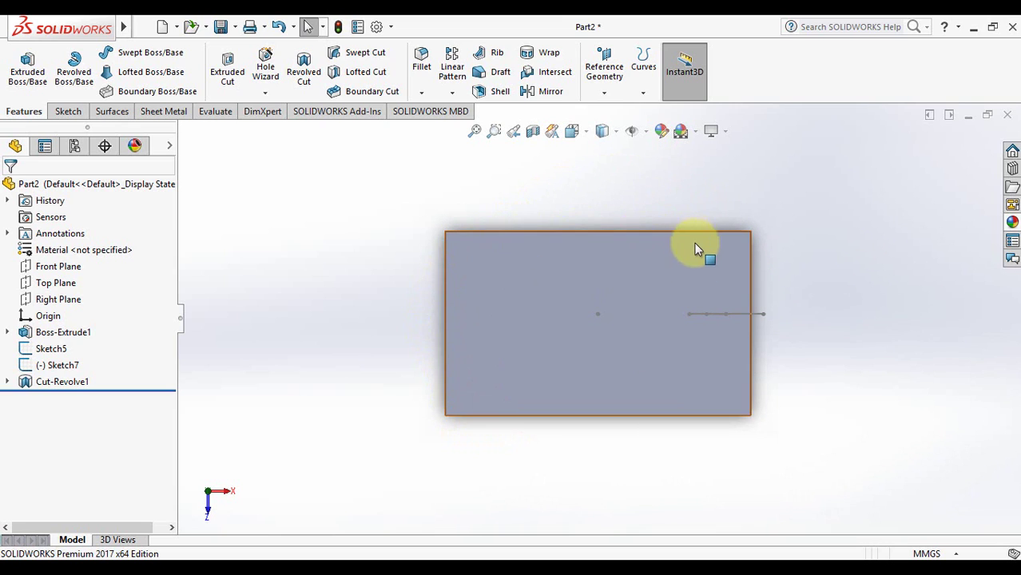
key(ctrl+1)
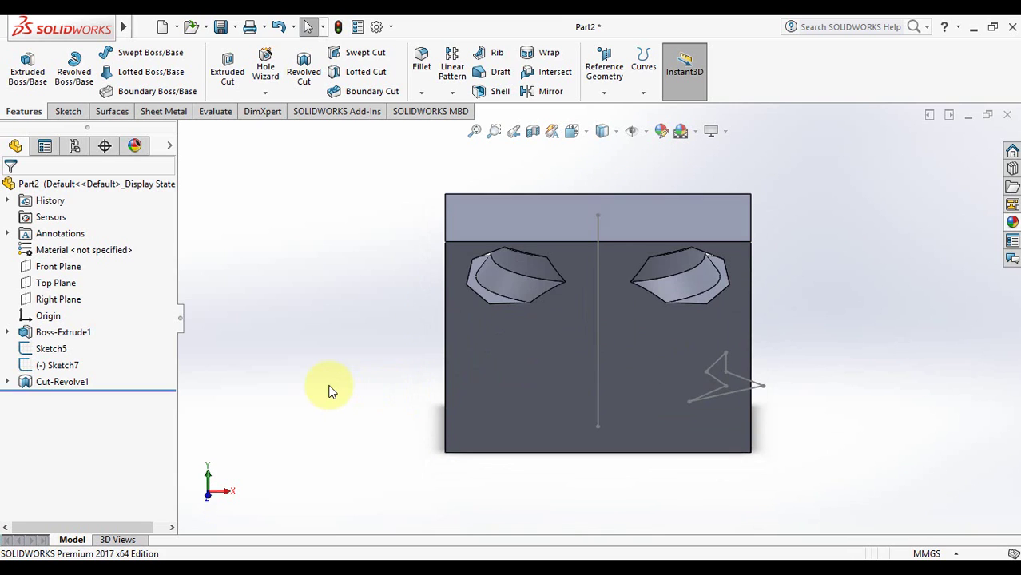
key(Down)
key(Down)
key(Down)
key(Down)
key(Down)
key(Down)
key(Down)
key(Down)
key(Down)
key(Down)
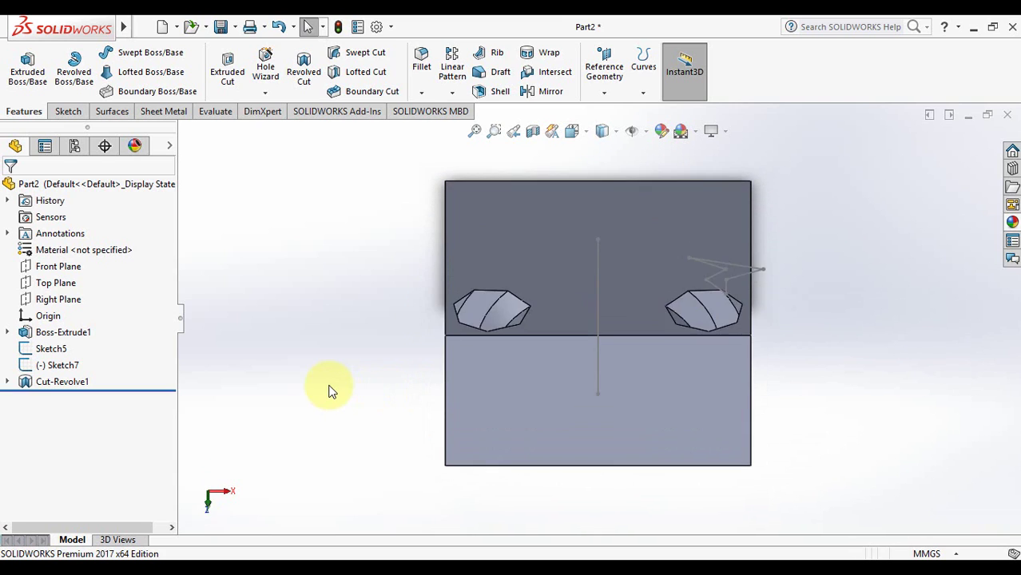
key(ctrl+1)
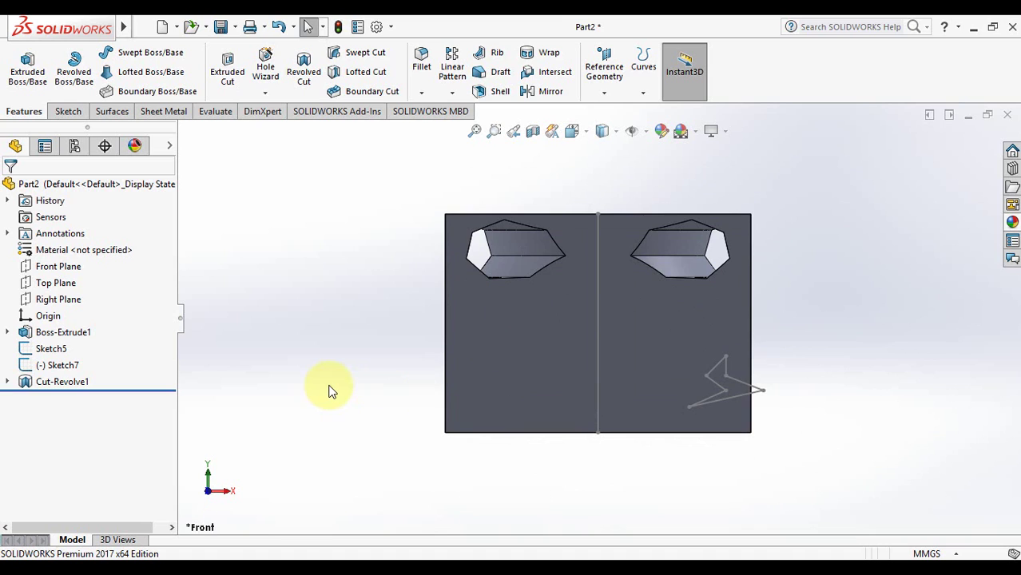
Create a 360° blind revolved cut from the arrow-like sketch, using the vertical centre line as the axis of revolution
click(303, 78)
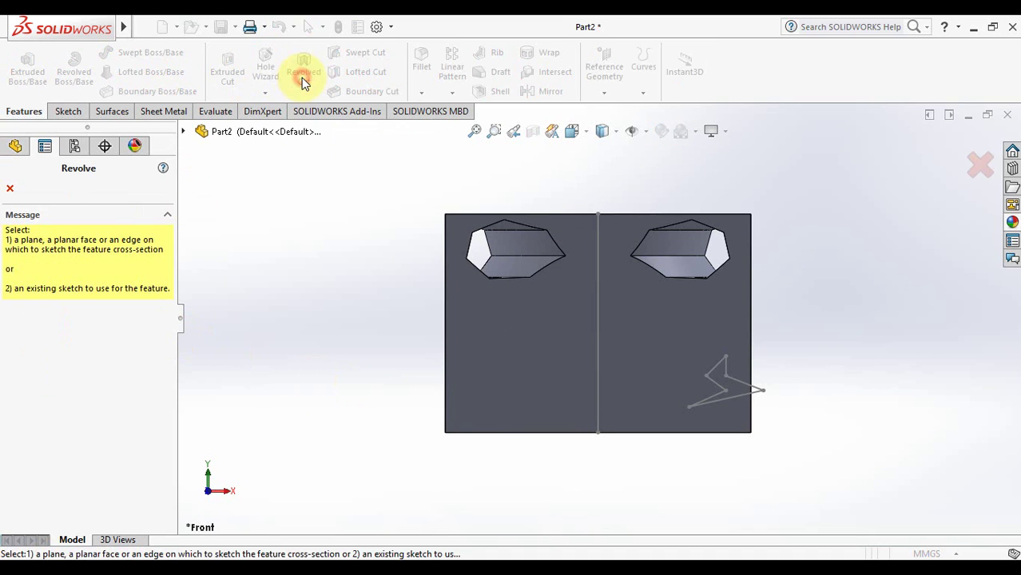
click(759, 391)
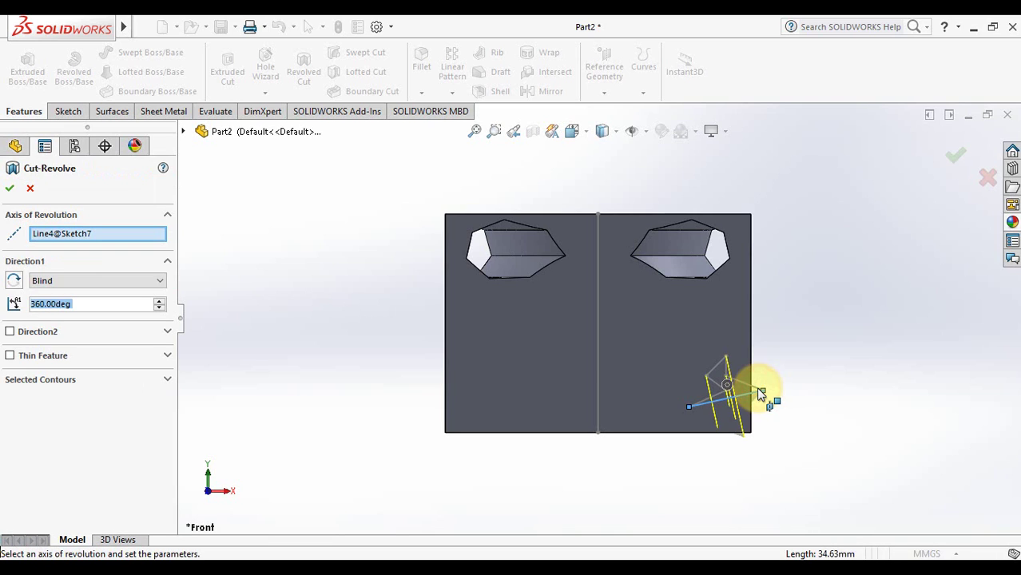
click(599, 360)
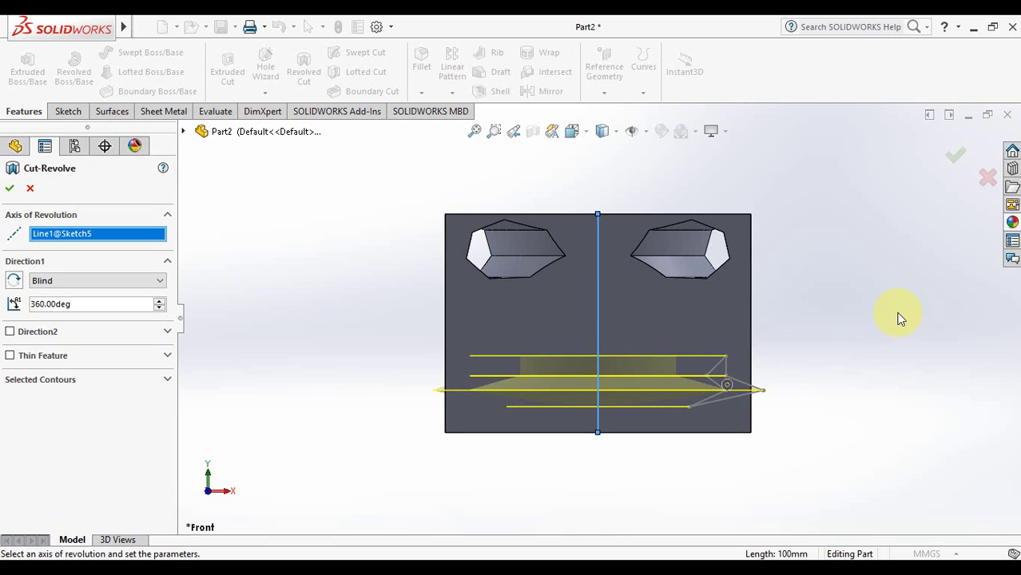
key(Down)
key(Down)
key(Down)
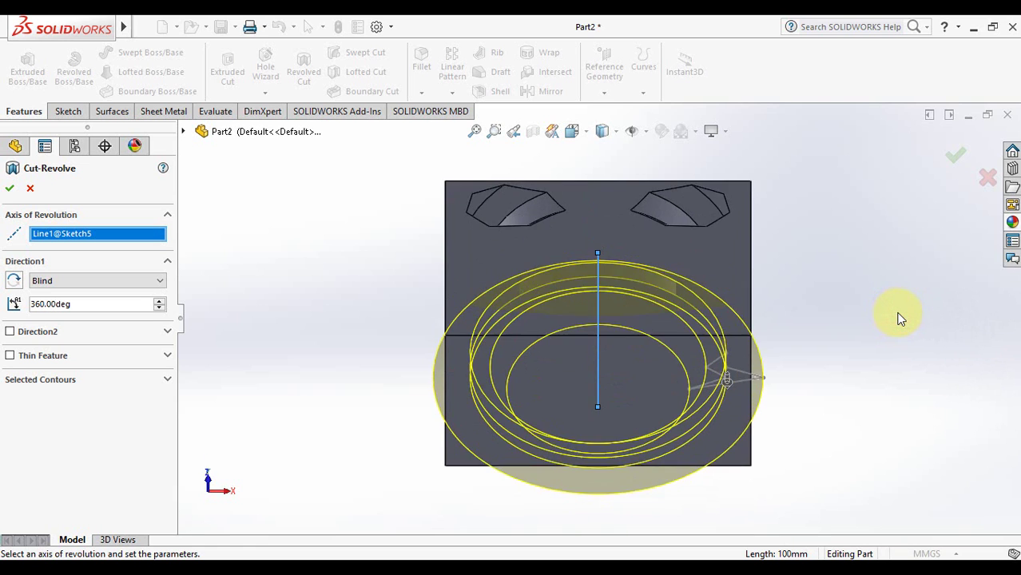
key(Down)
key(Down)
key(Down)
key(Down)
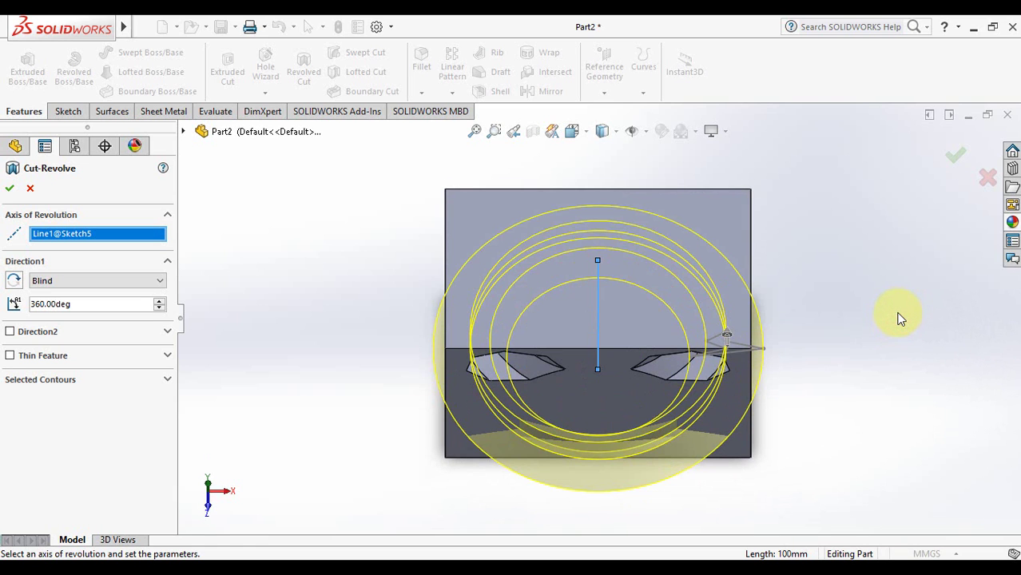
key(Down)
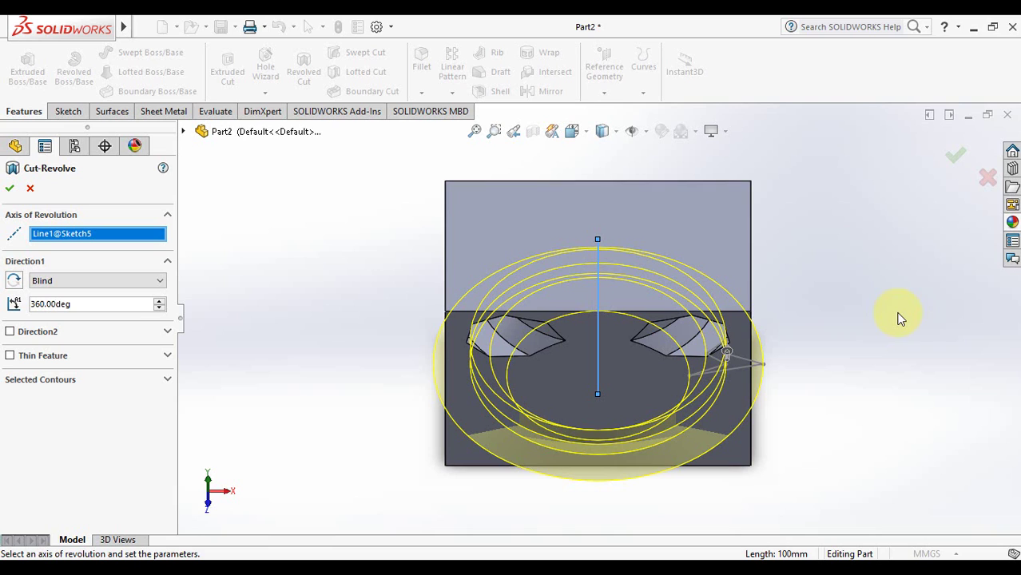
key(Down)
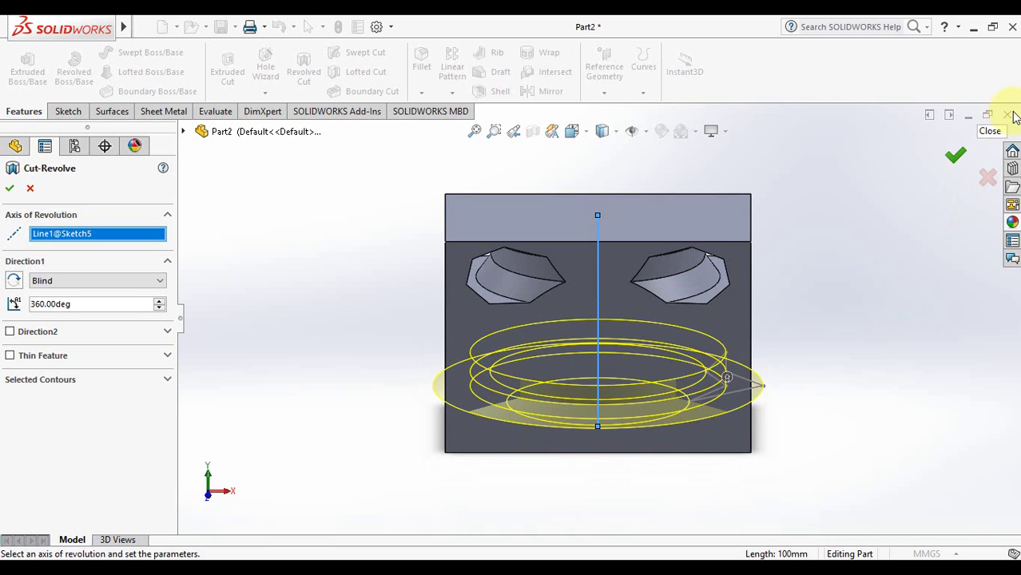
click(960, 150)
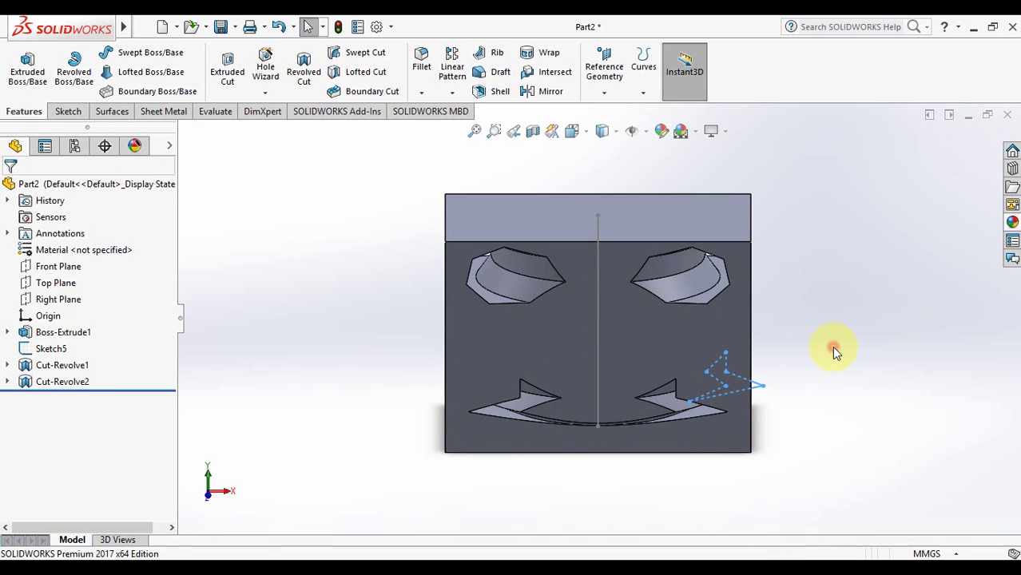
Examine both revolved cuts in the block from the front, in isometric view and around its sides
key(ctrl+1)
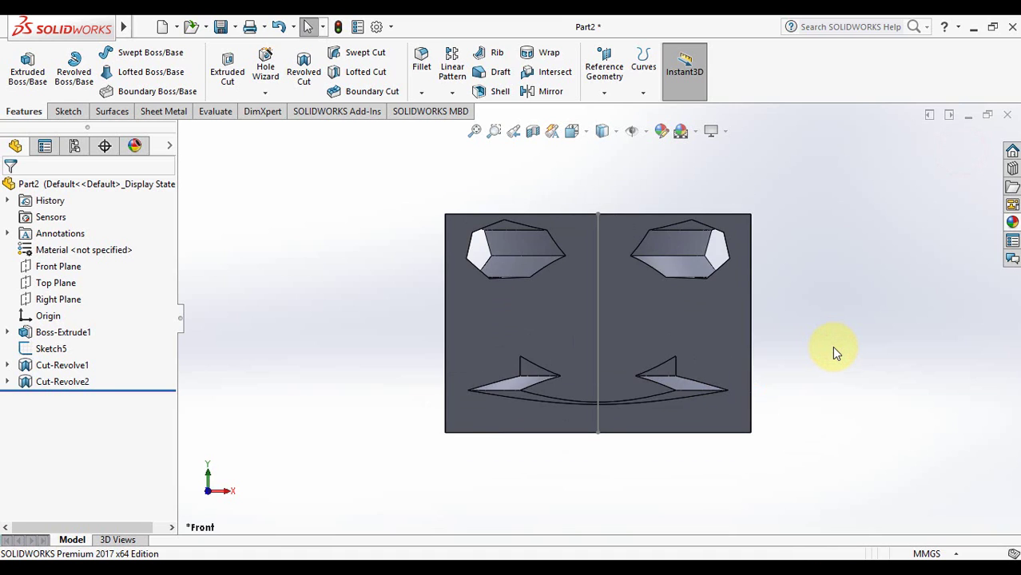
key(ctrl+7)
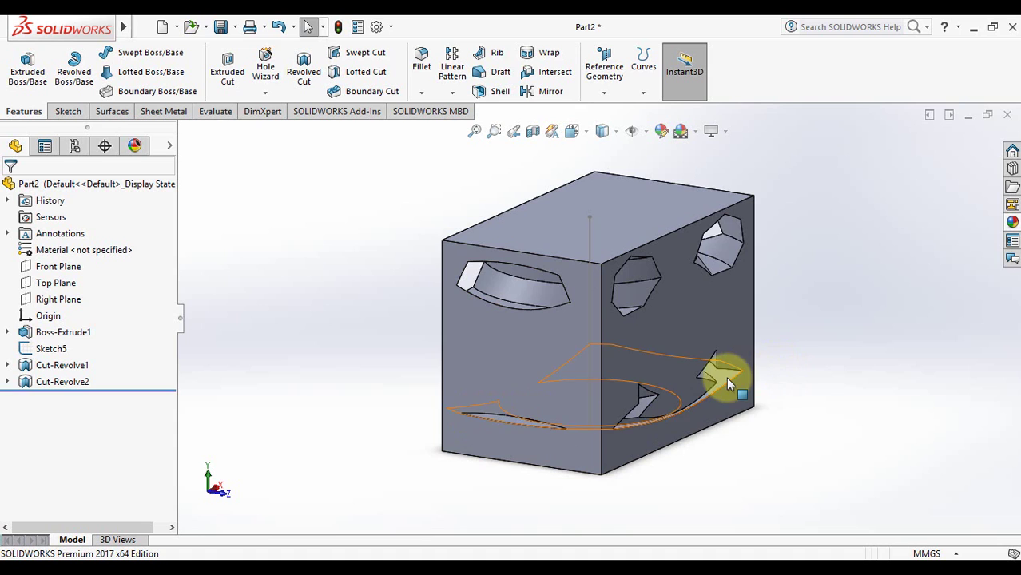
middle_drag(728, 379, 728, 379)
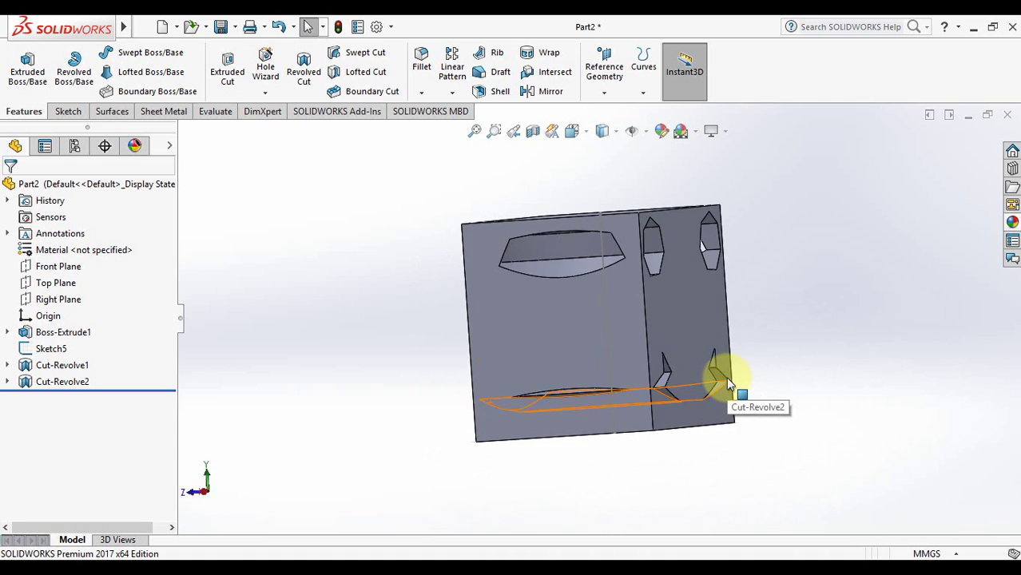
key(Left)
key(Left)
key(Left)
key(Left)
key(Left)
key(Right)
key(Right)
key(Right)
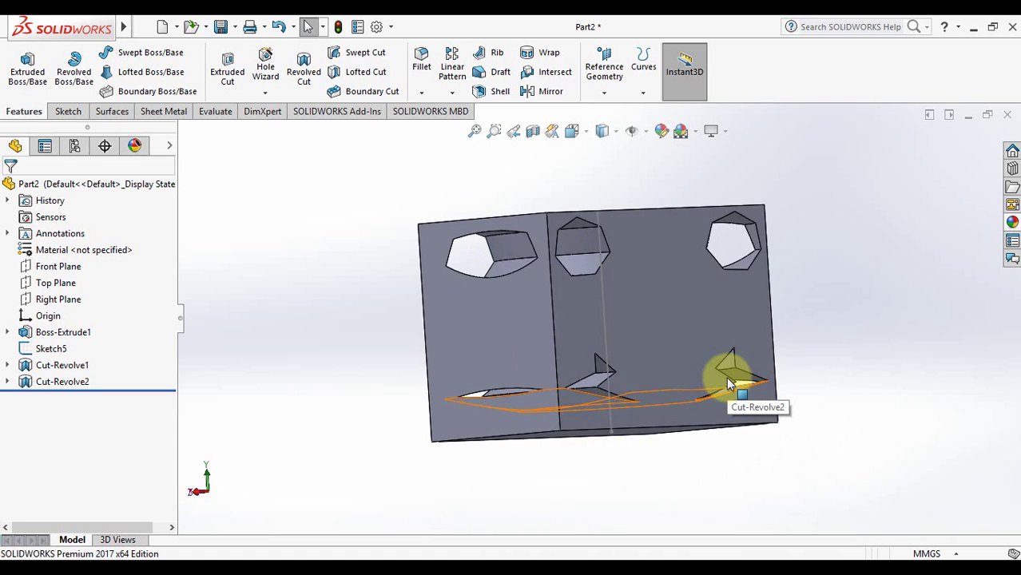
key(Right)
key(Right)
key(Right)
key(Right)
key(Right)
key(Right)
key(Right)
key(Right)
key(Right)
click(323, 378)
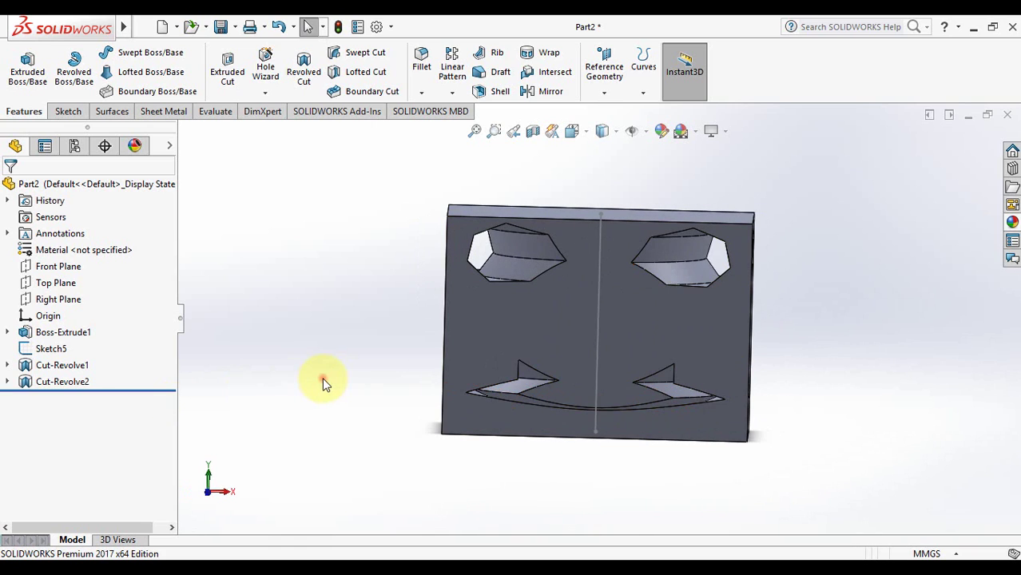
Inspect the profile sketches beneath the two revolved cuts, highlighting first the arrow-like profile and finally the upper polygon
click(6, 381)
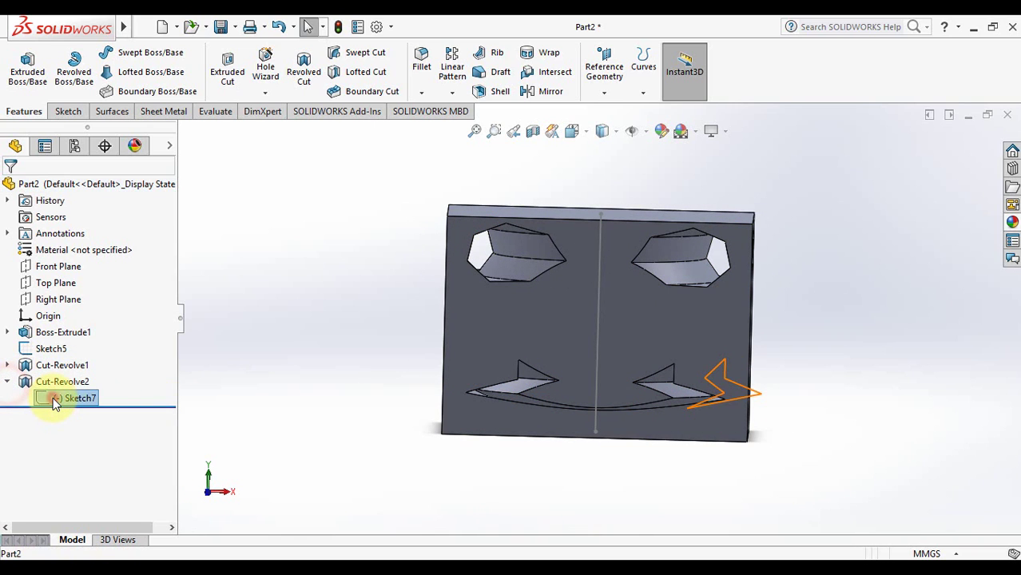
click(55, 399)
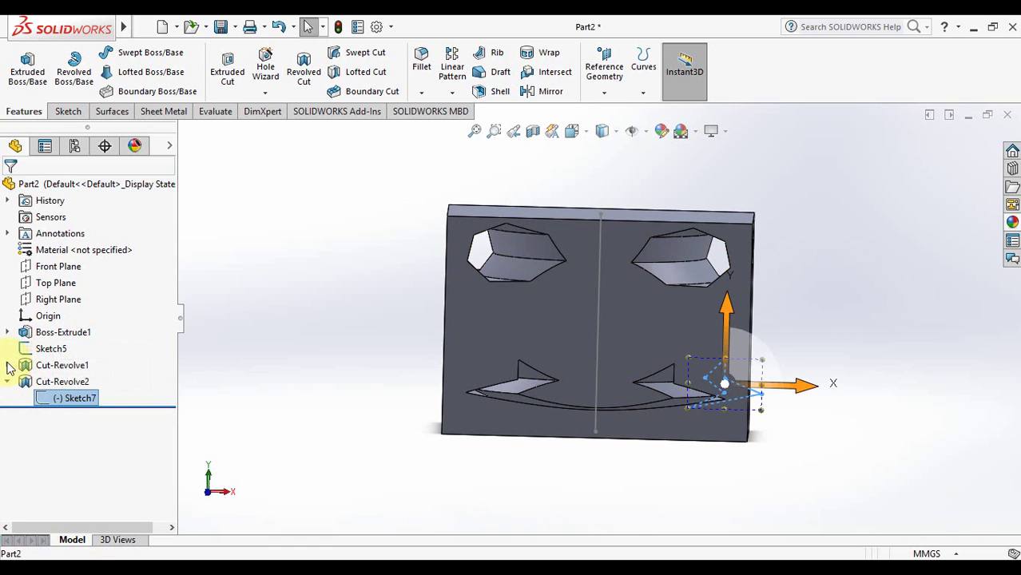
click(7, 366)
click(80, 382)
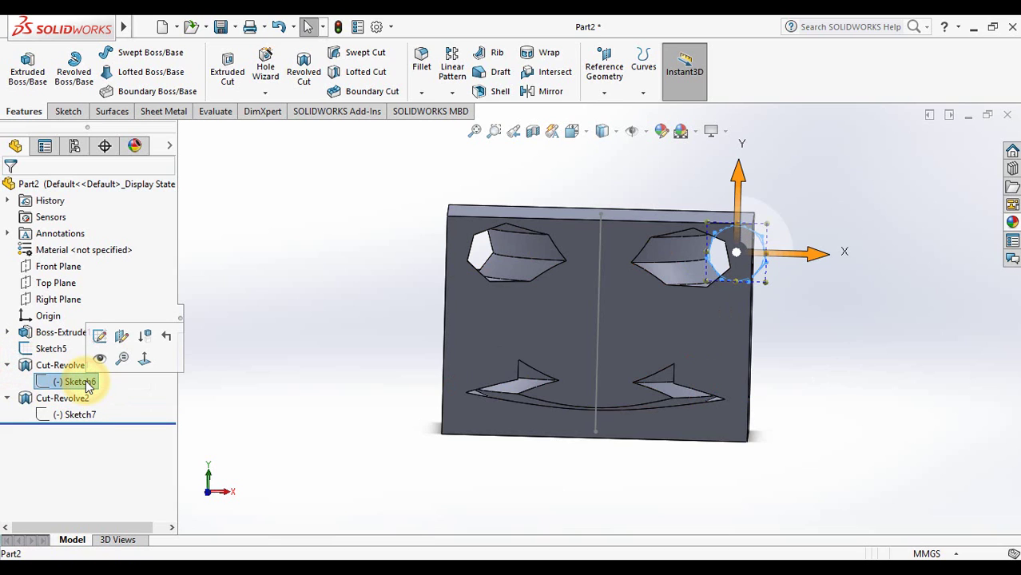